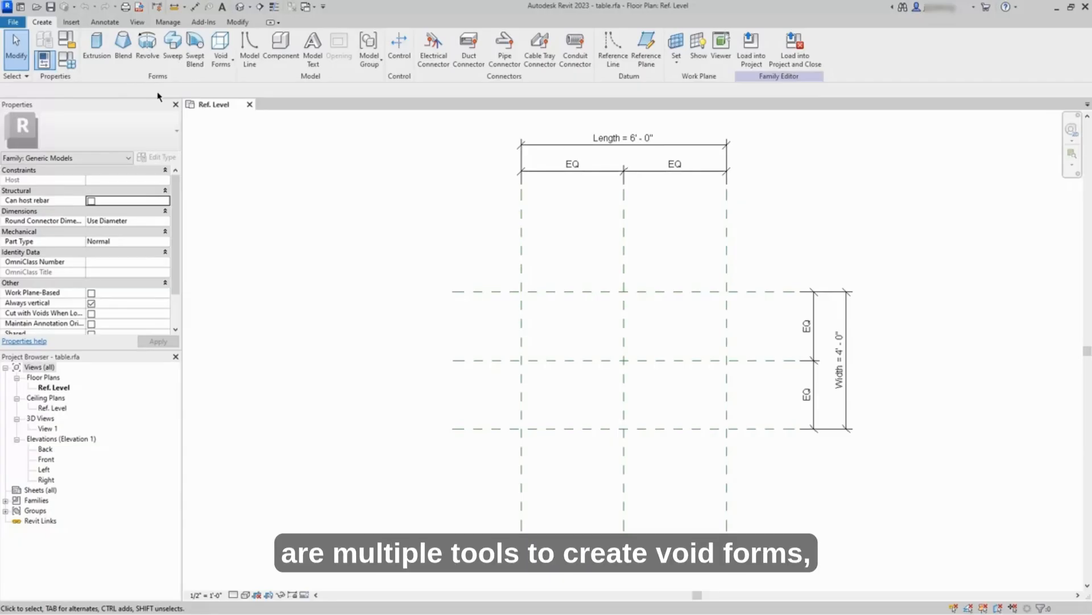
click(226, 68)
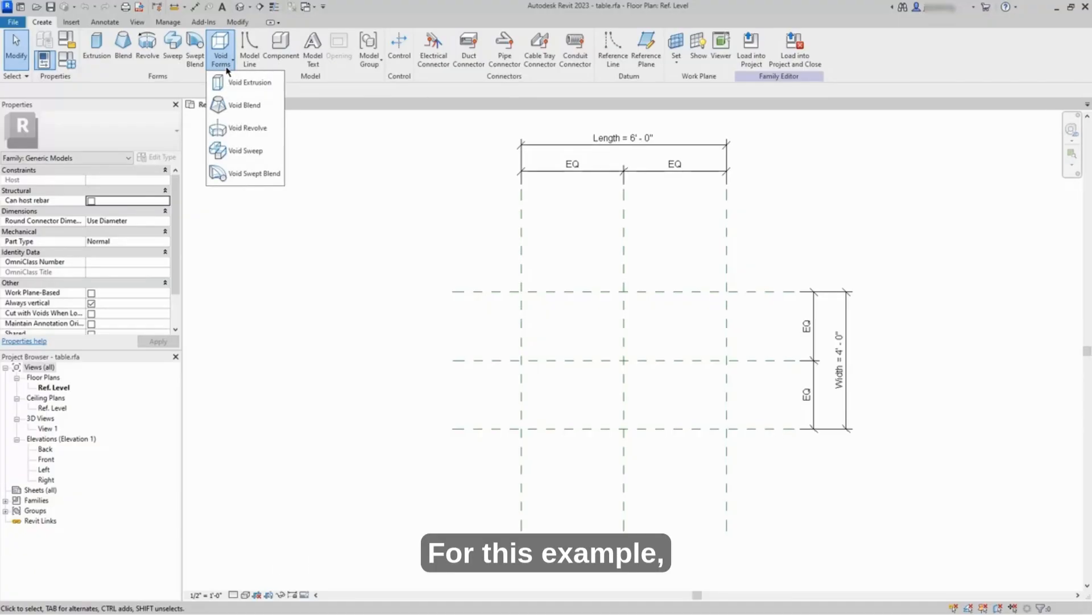
click(226, 68)
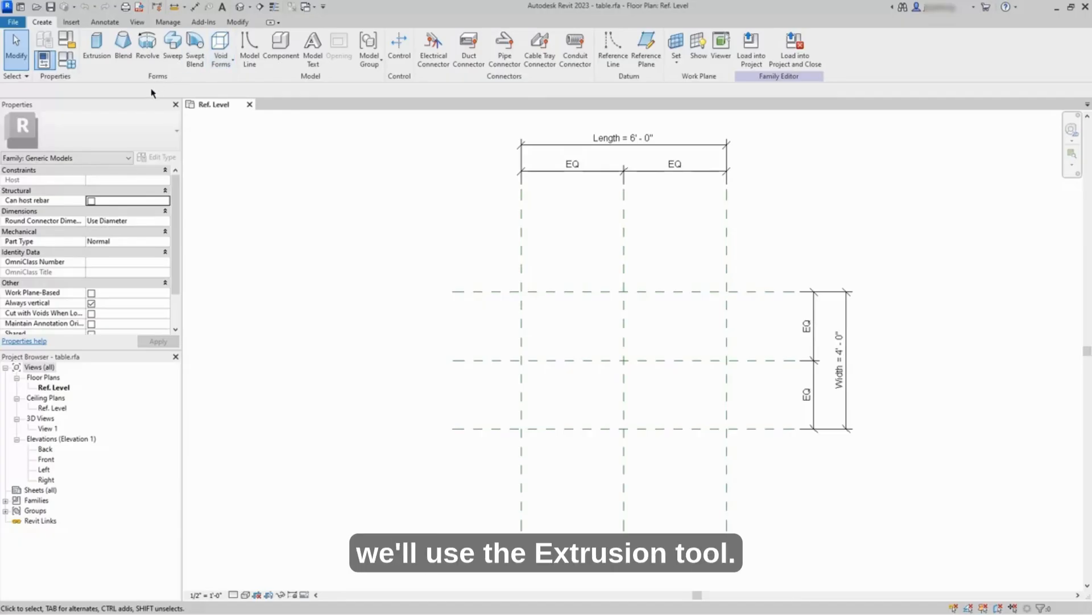
Step: Start a solid extrusion and sketch a 6' by 4' rectangle snapped to the intersections of the outer reference planes
click(98, 69)
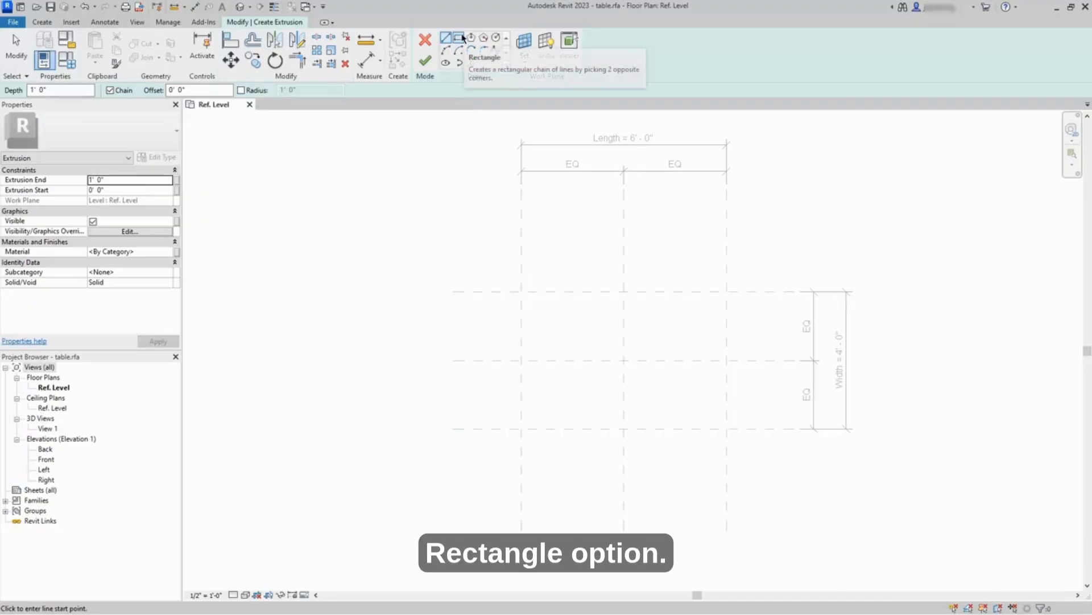
click(463, 38)
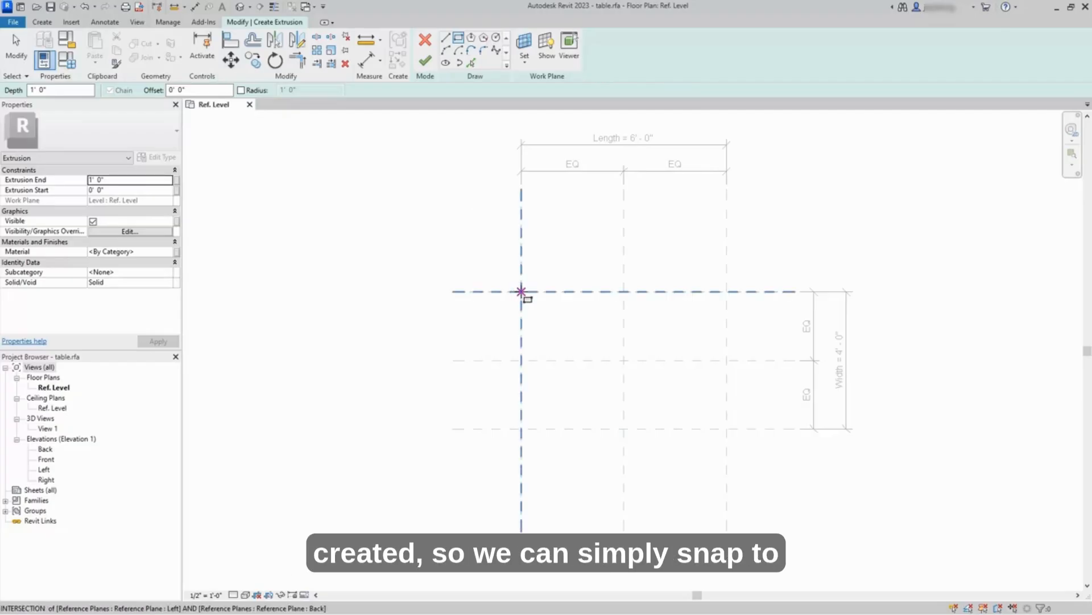
click(521, 291)
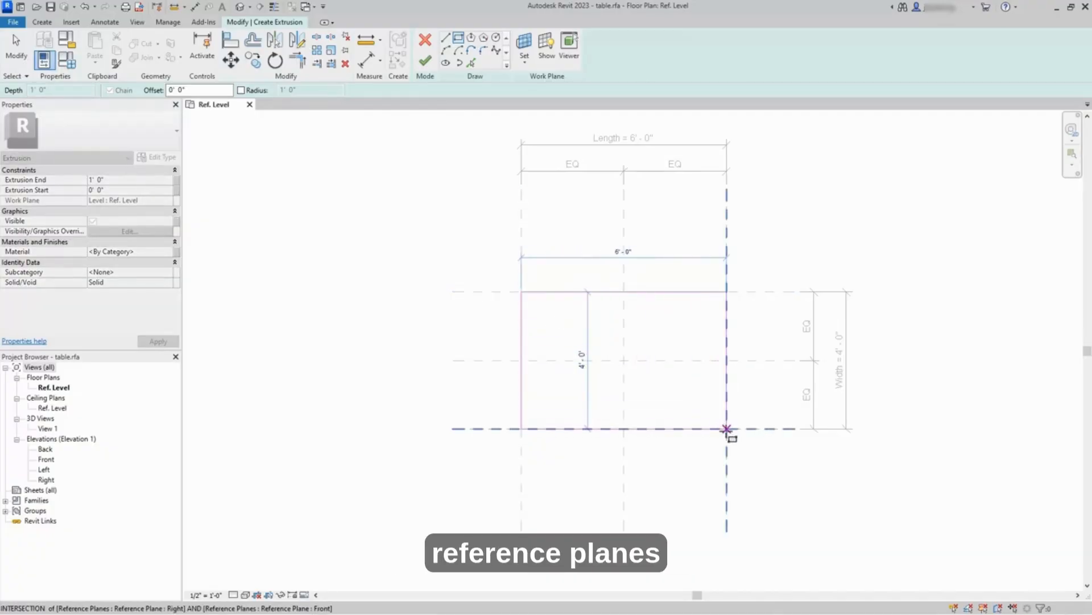
click(727, 428)
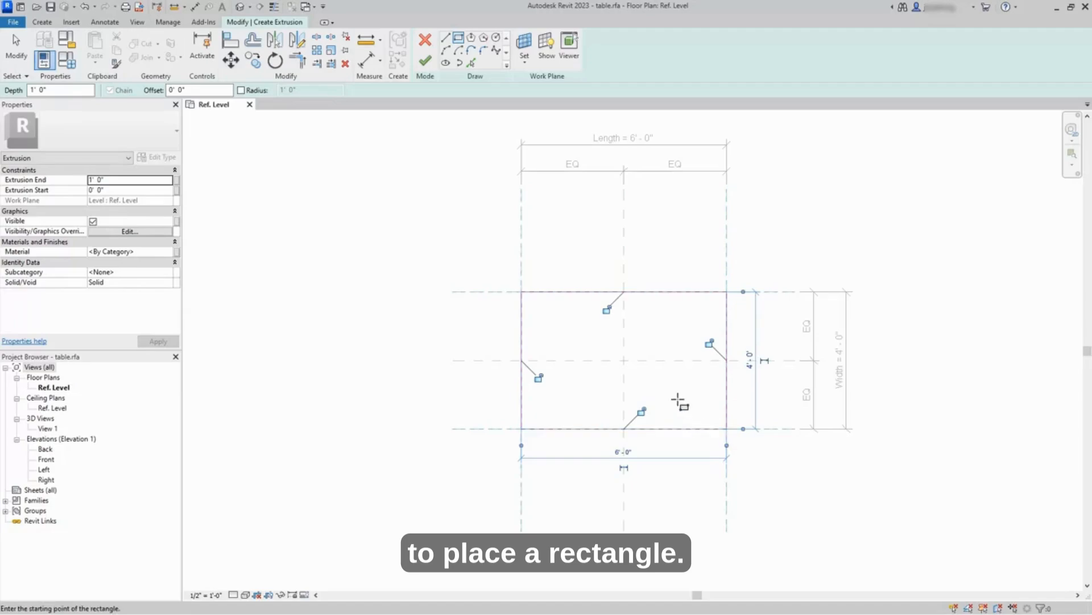
Step: Lock all four sides of the sketched rectangle to their reference planes
scroll(679, 401, up, 3)
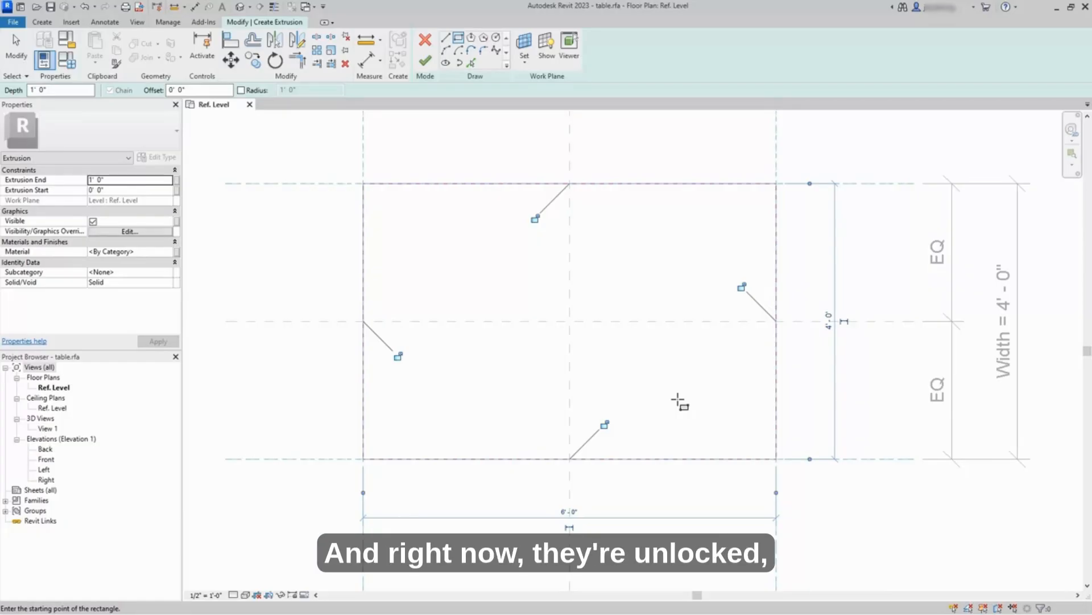
click(605, 425)
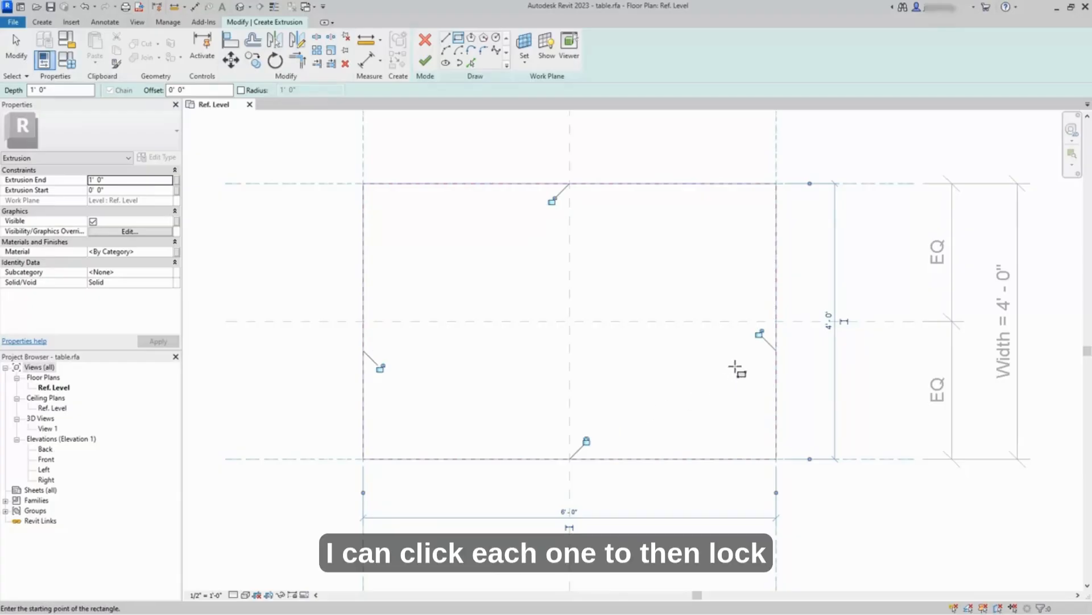
click(759, 335)
click(554, 202)
click(381, 367)
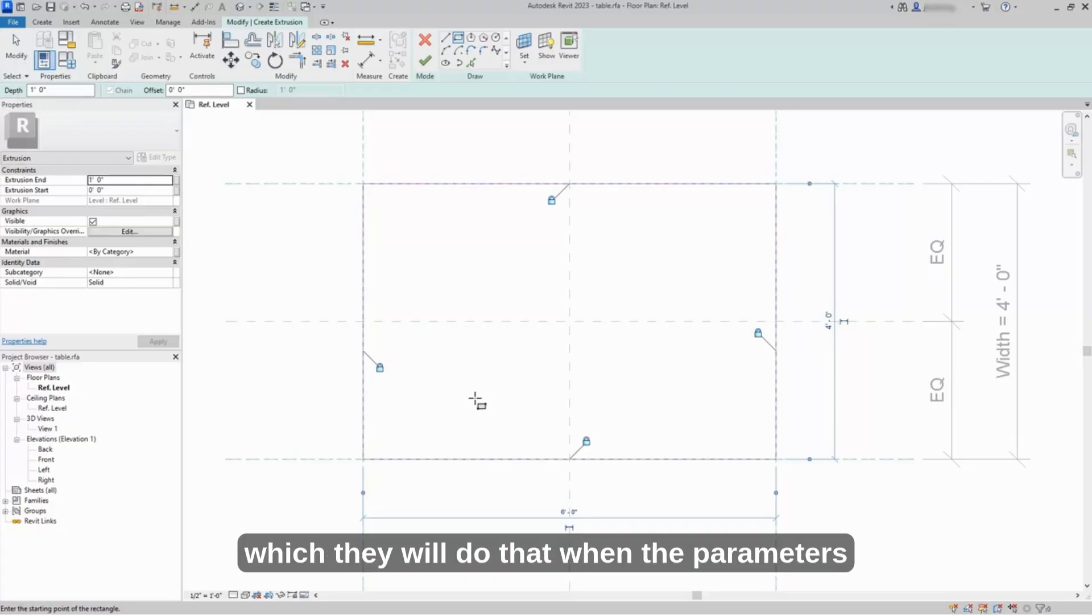
Step: Finish the extrusion sketch and deselect the new solid
scroll(476, 400, down, 1)
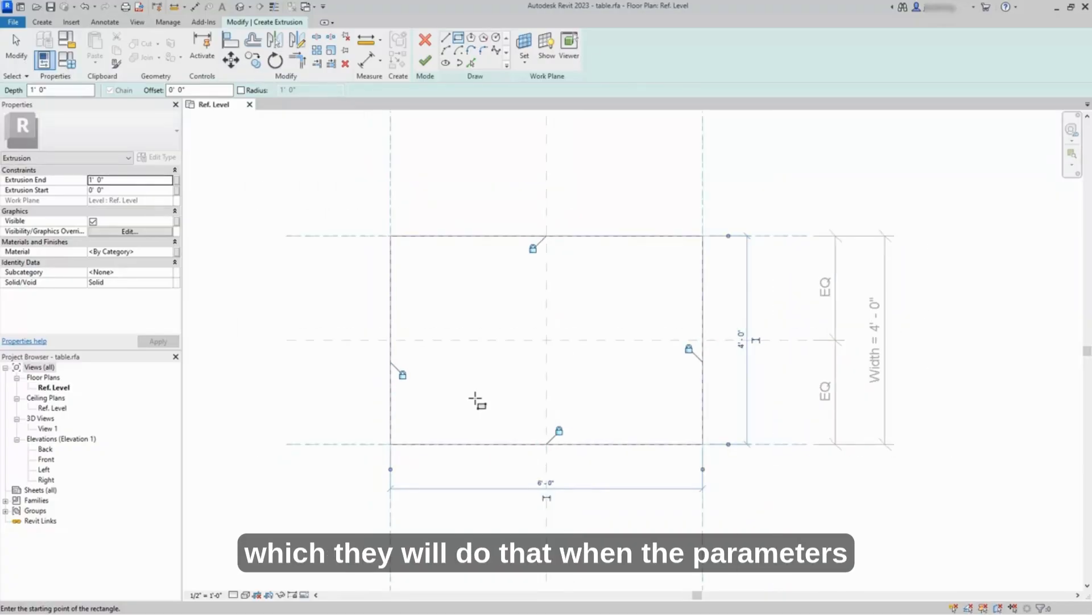
scroll(476, 400, down, 2)
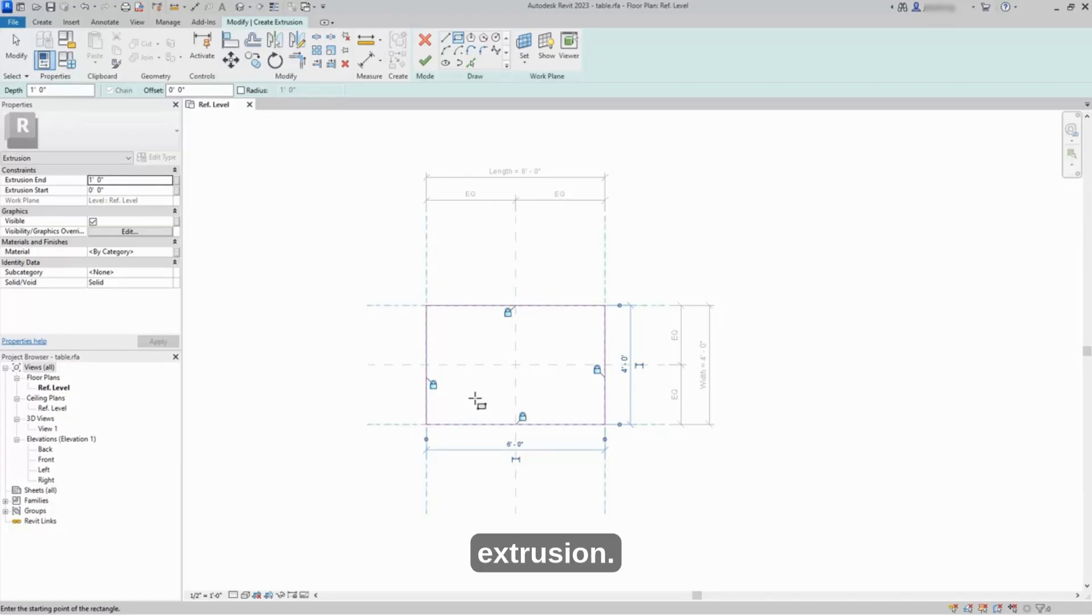
scroll(477, 400, up, 3)
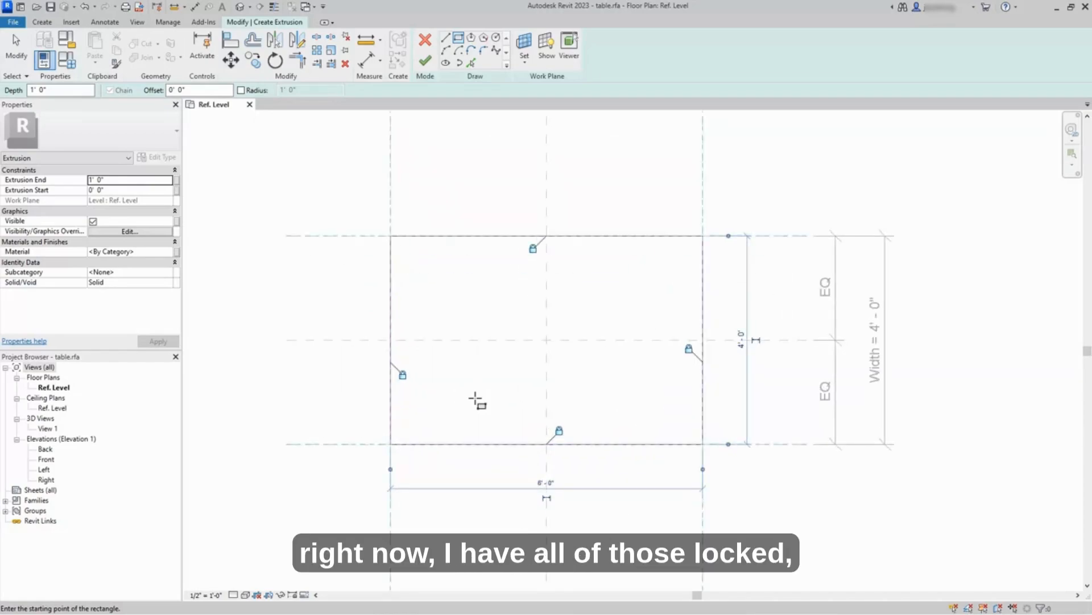
click(426, 61)
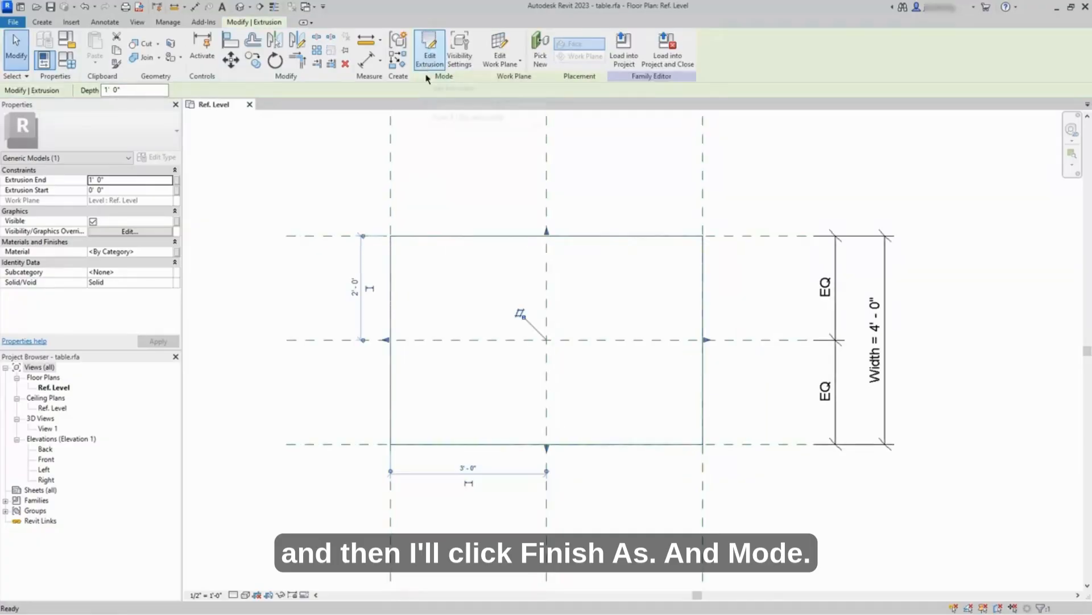
click(473, 186)
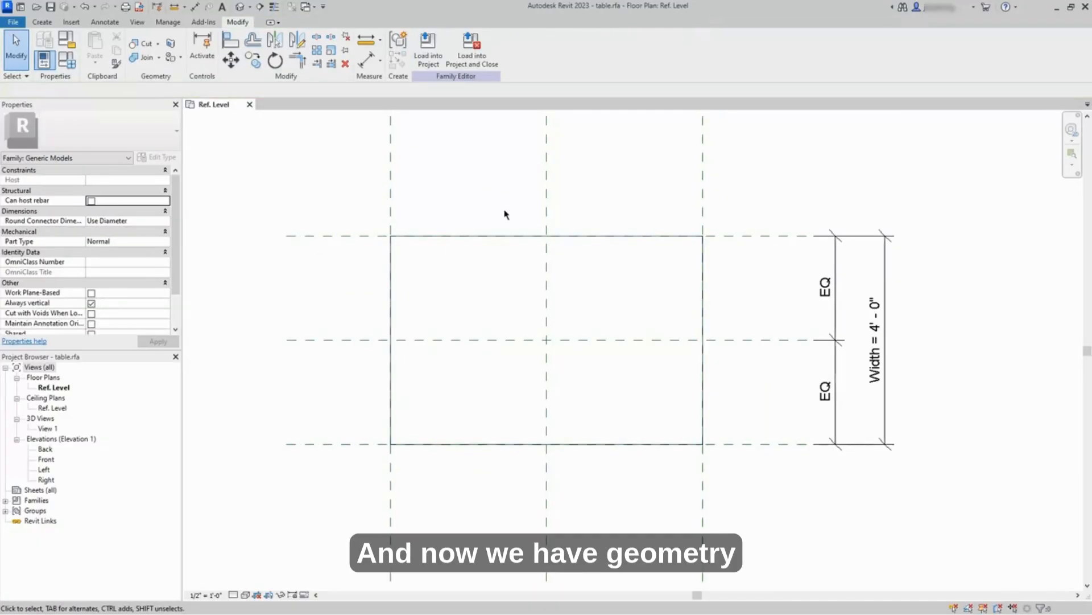
Step: In the Front elevation, stretch the extrusion's upper face to the 3' Height reference plane and lock it there
scroll(505, 214, down, 1)
scroll(510, 212, up, 2)
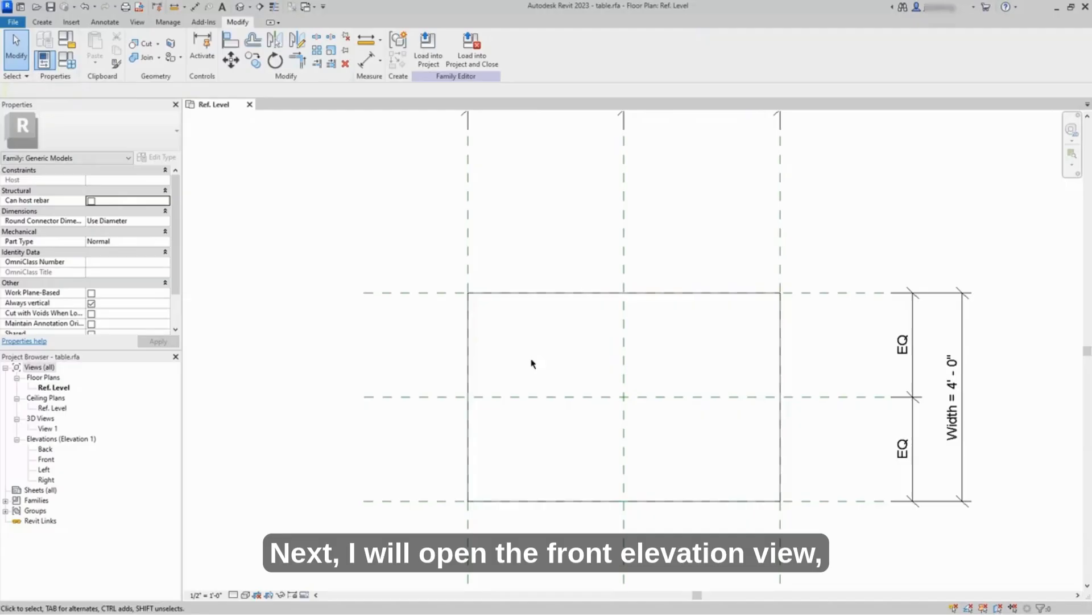
double_click(46, 460)
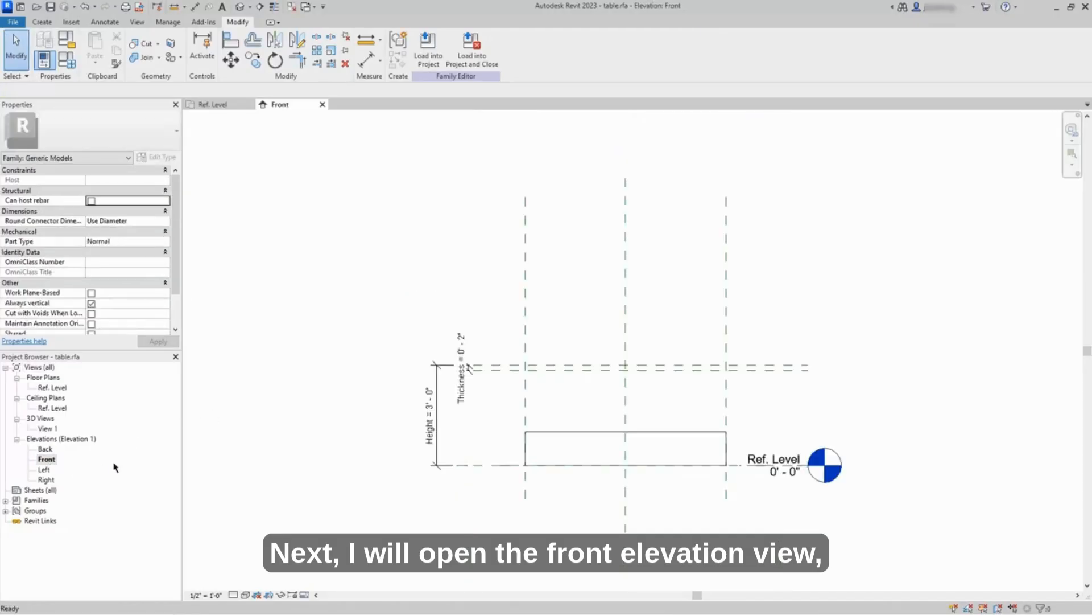
scroll(632, 464, up, 3)
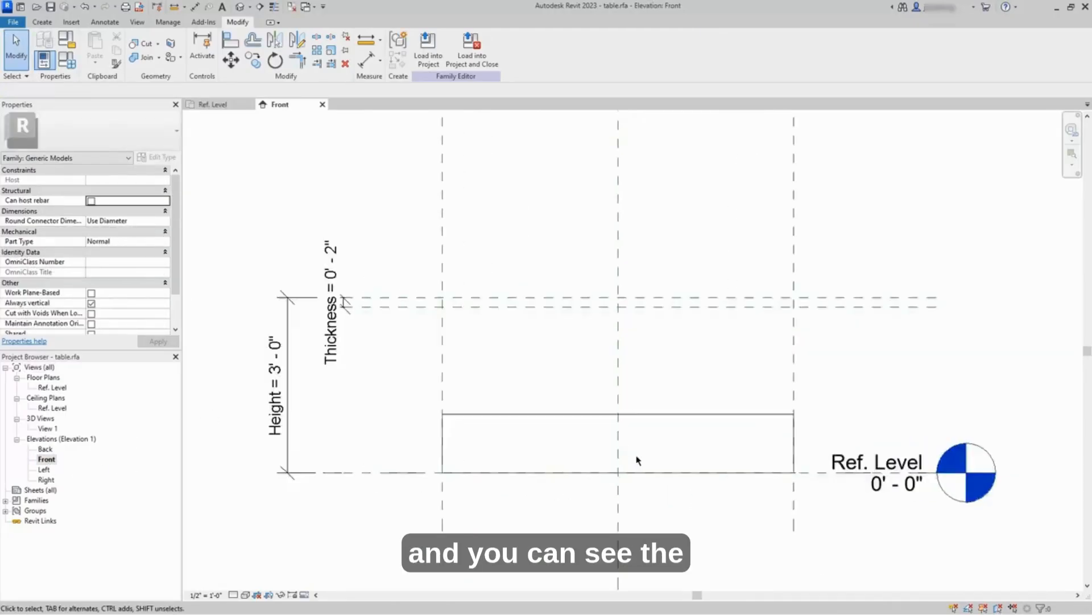
click(651, 417)
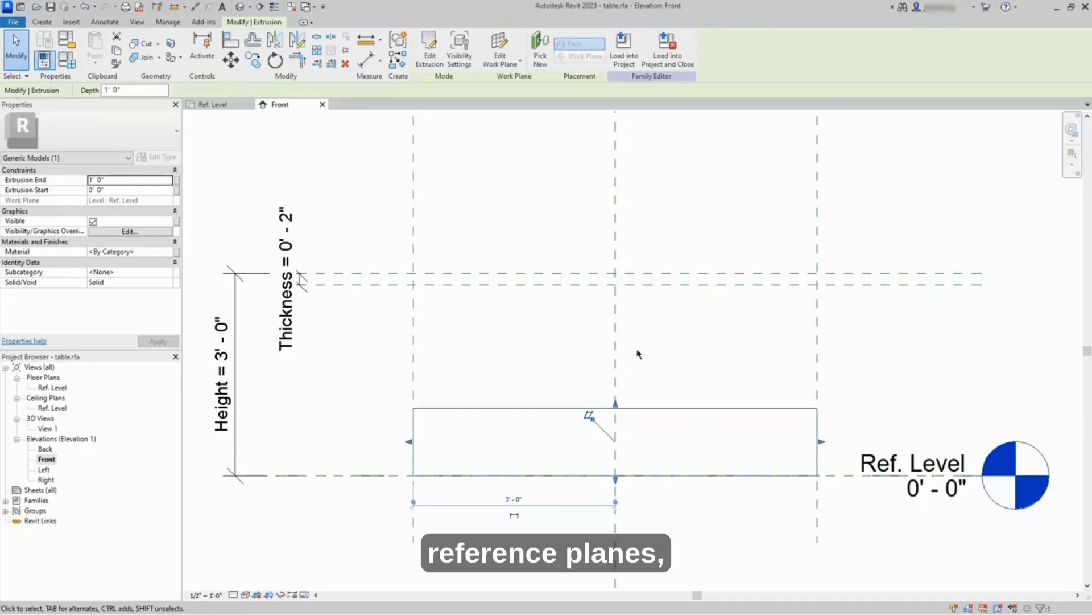
drag(615, 405, 622, 277)
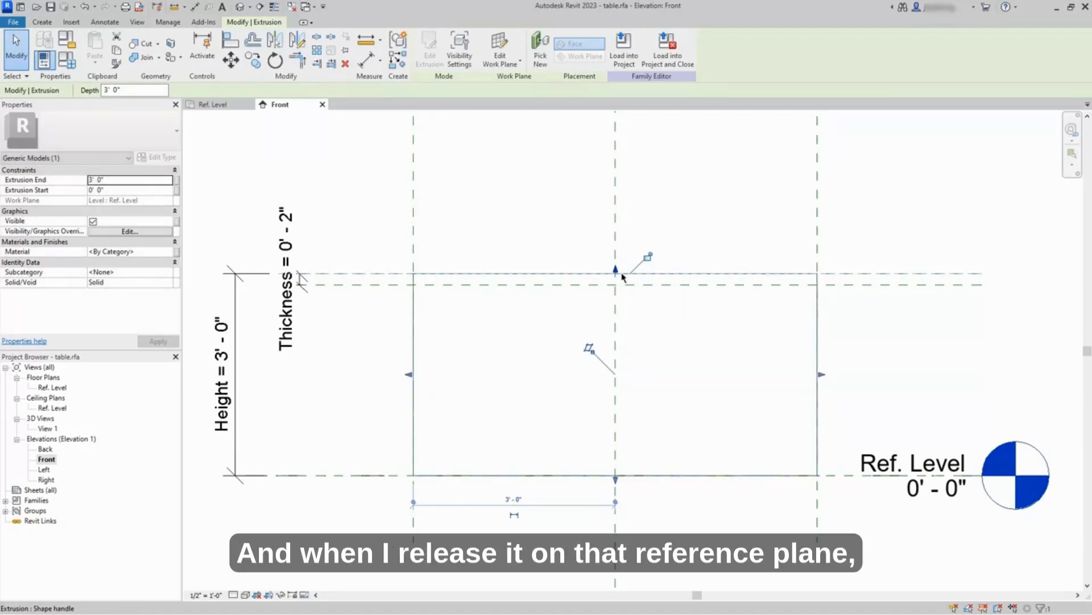
click(648, 259)
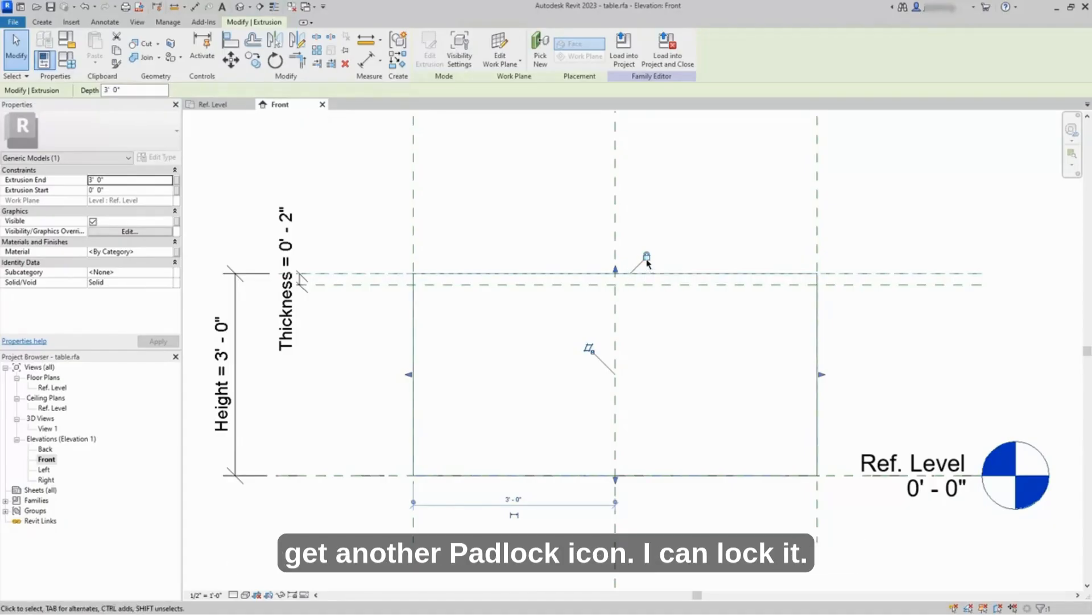
Step: Raise the extrusion's bottom face to the lower Thickness reference plane, lock it, and deselect the extrusion
drag(614, 482, 621, 295)
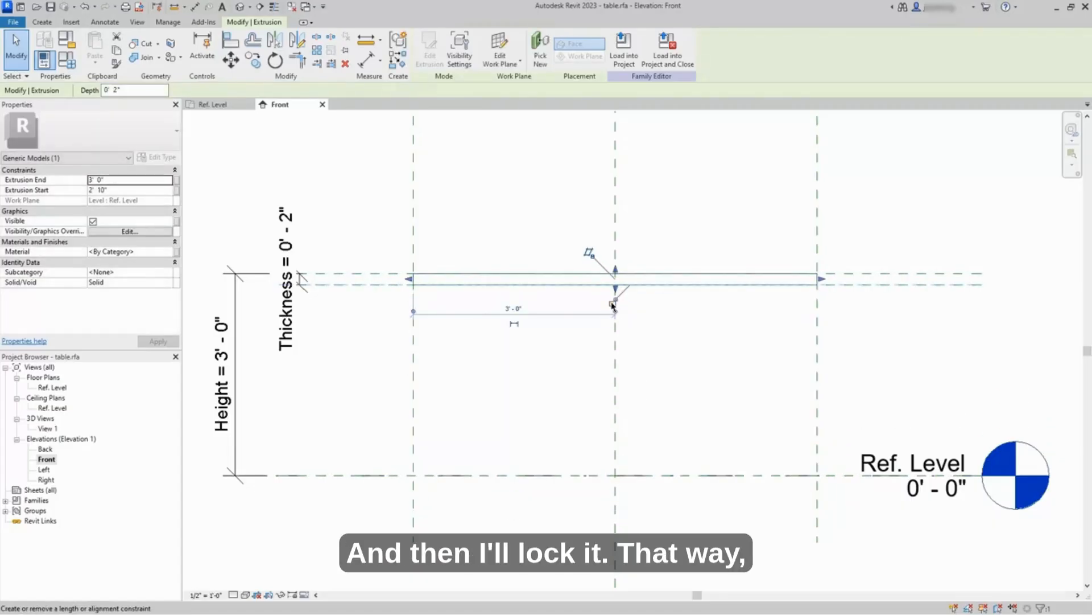
click(614, 305)
click(706, 362)
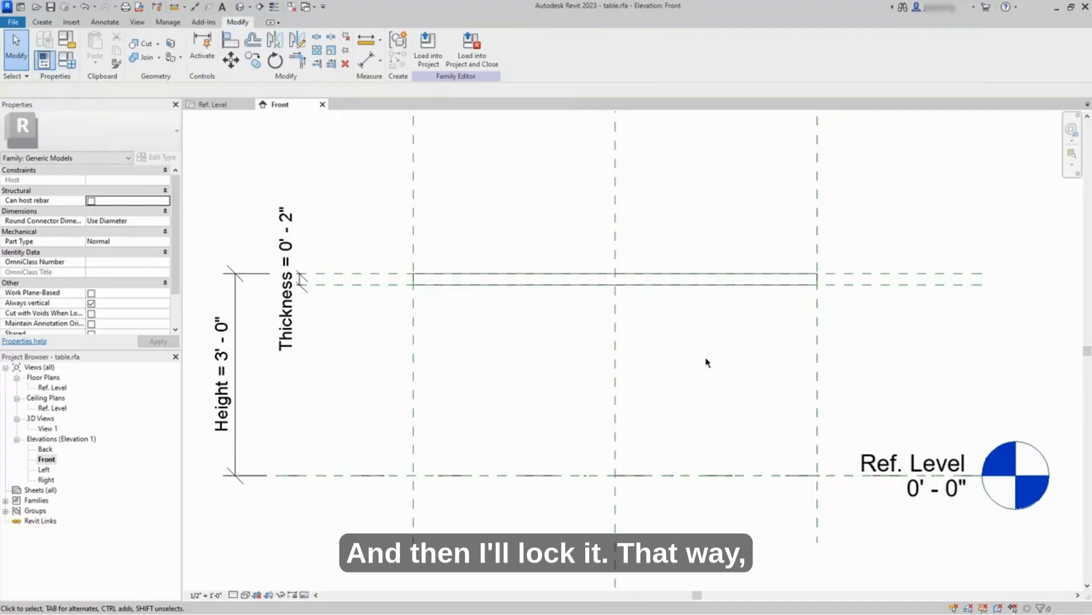
scroll(706, 362, down, 2)
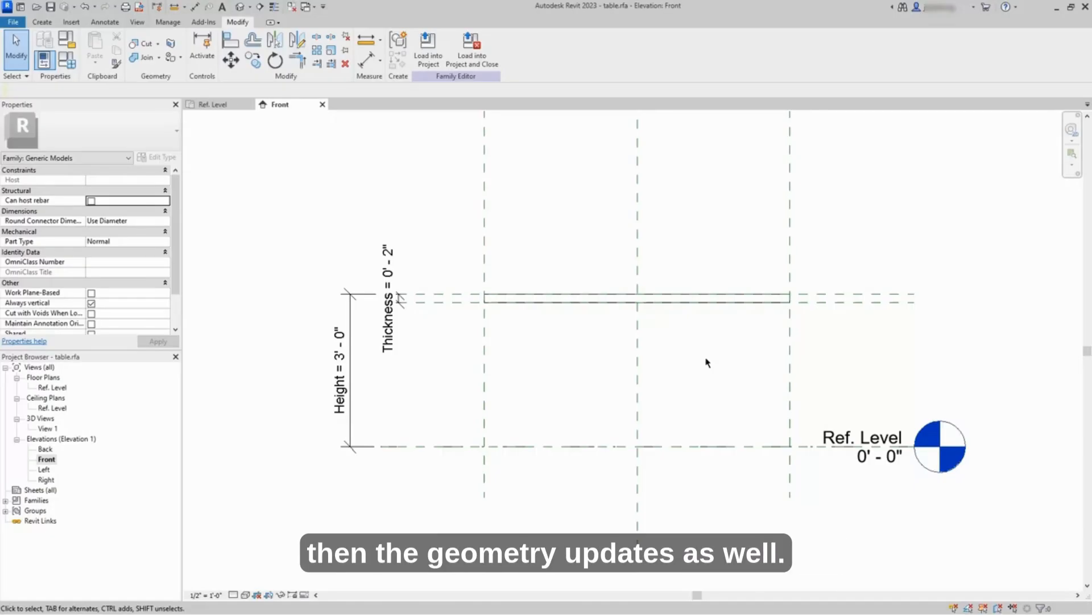
Step: From the Ref. Level plan, open the family types and give the Width parameter the formula Length/2
click(231, 108)
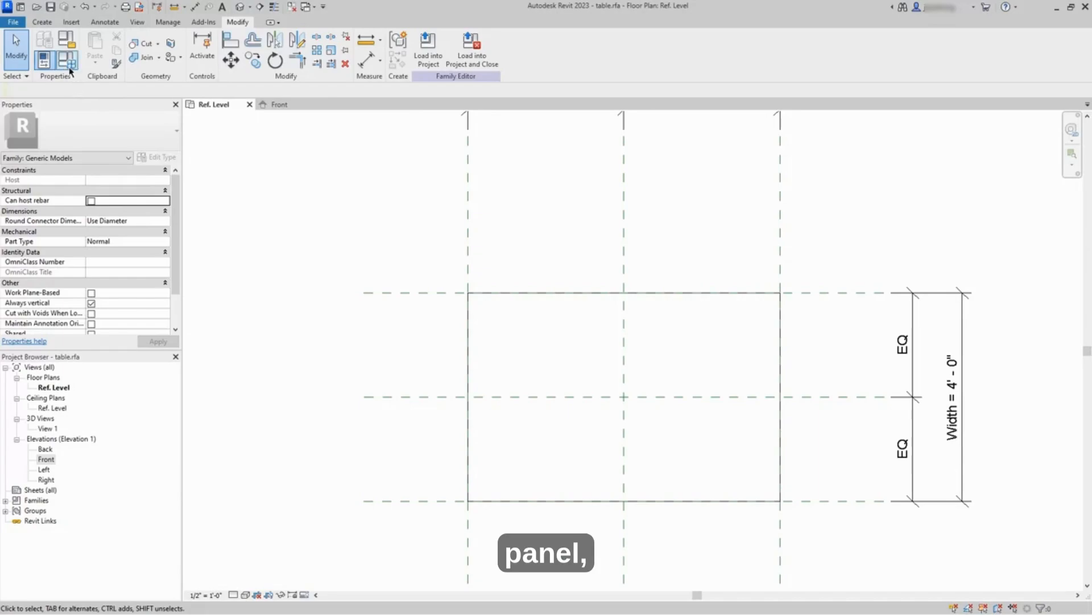
click(69, 68)
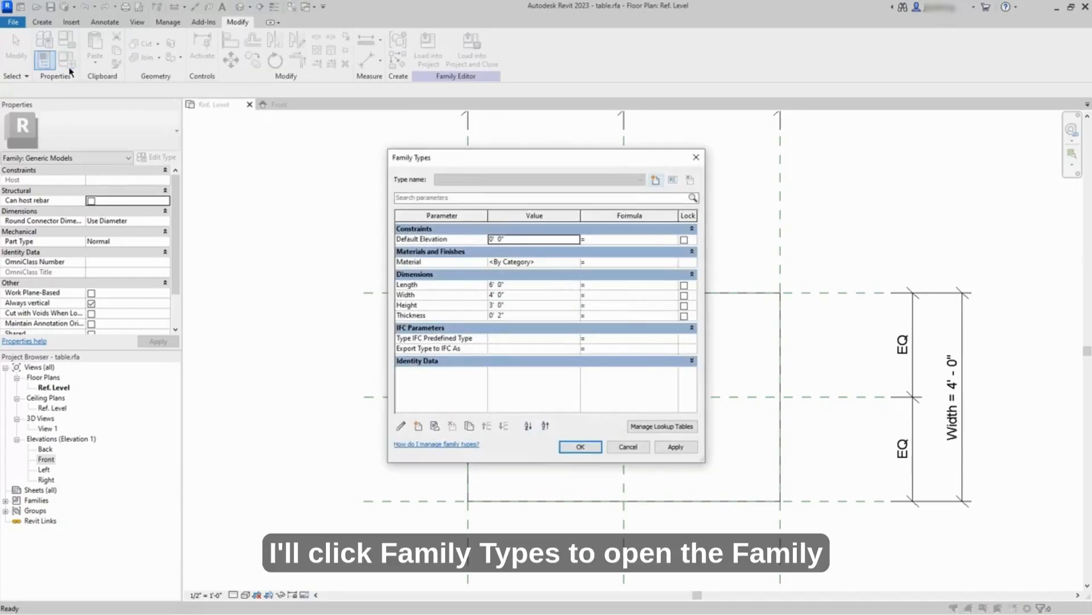
click(603, 297)
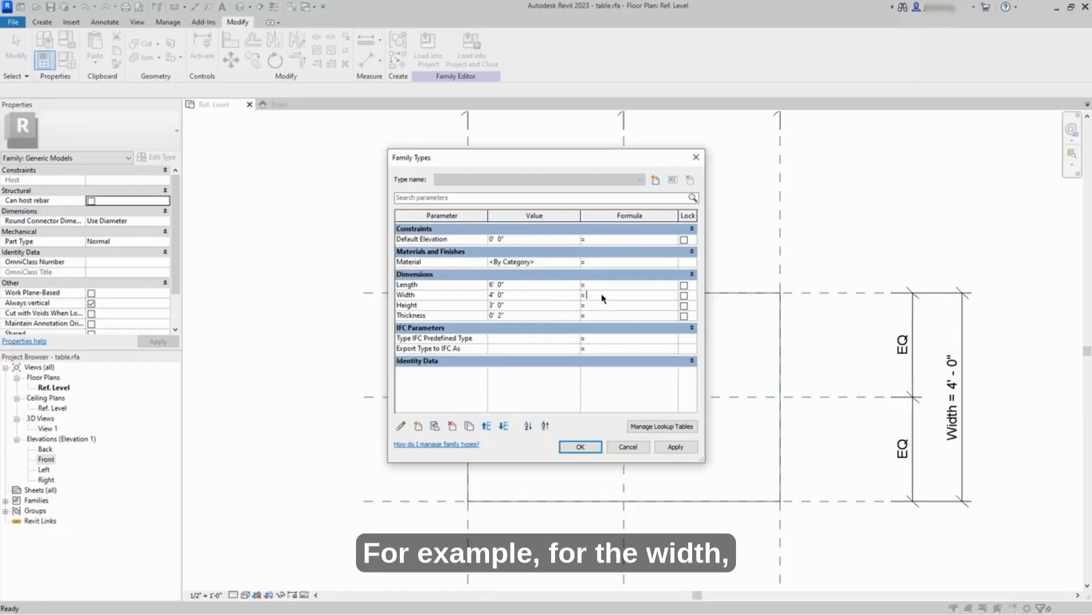
text(Length/2)
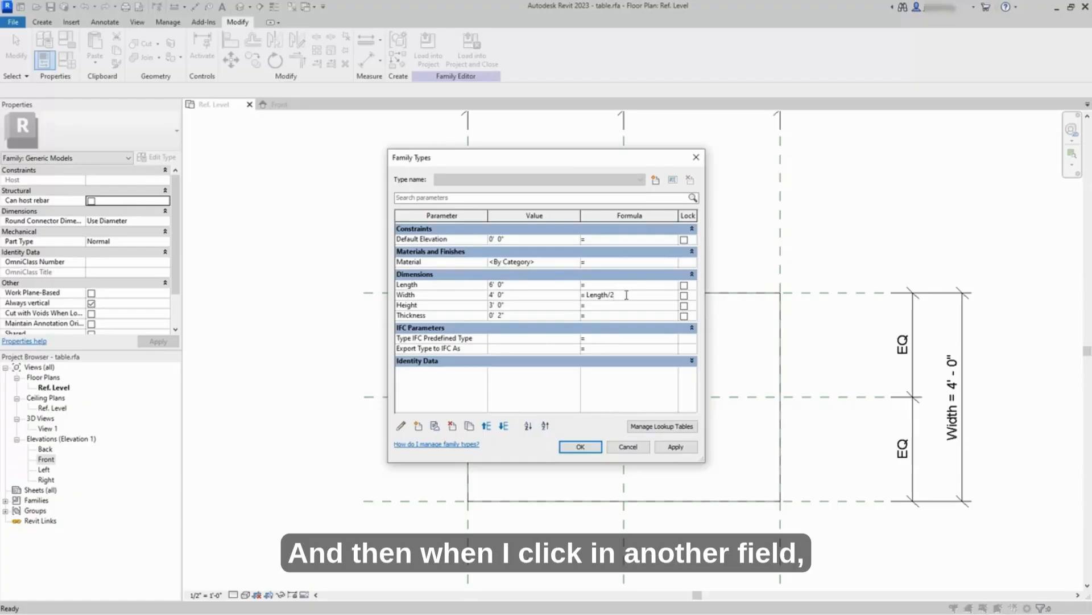
click(608, 306)
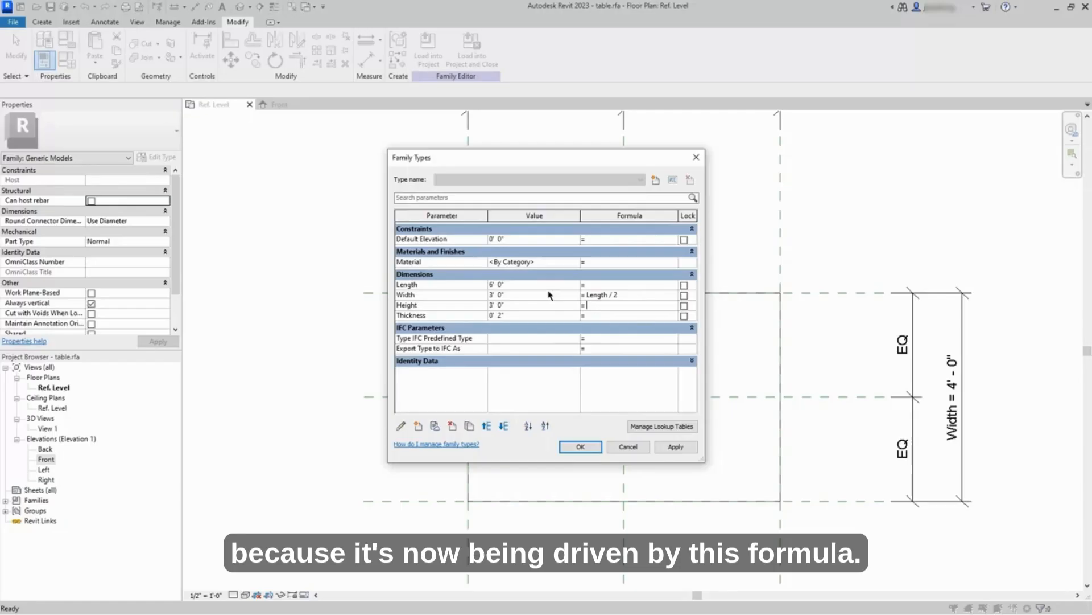
Step: Set the Length parameter to 8' and apply it to the family
click(523, 286)
text(8)
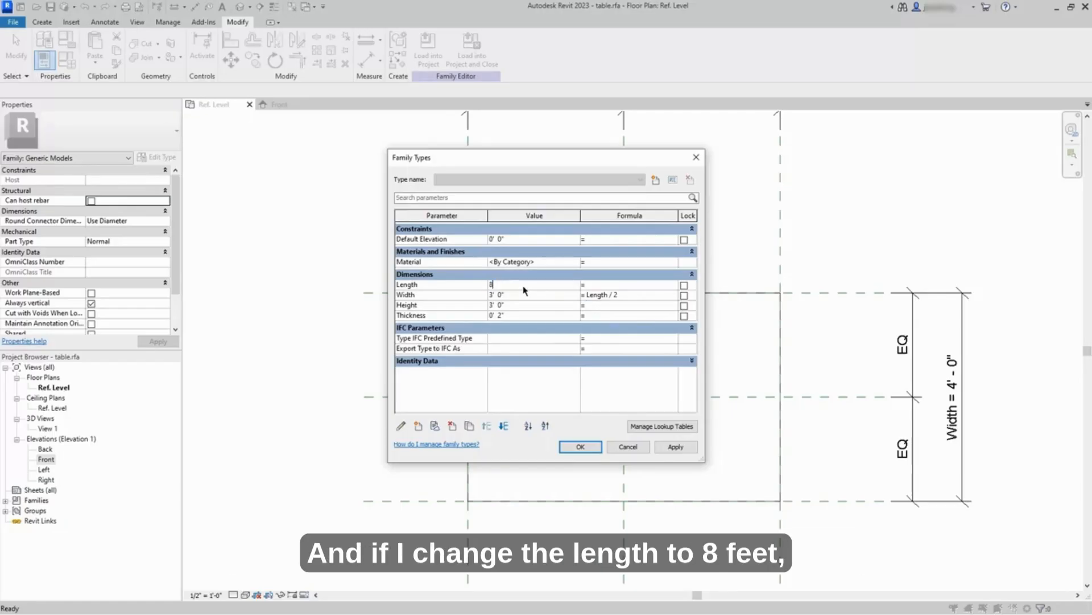
key(Tab)
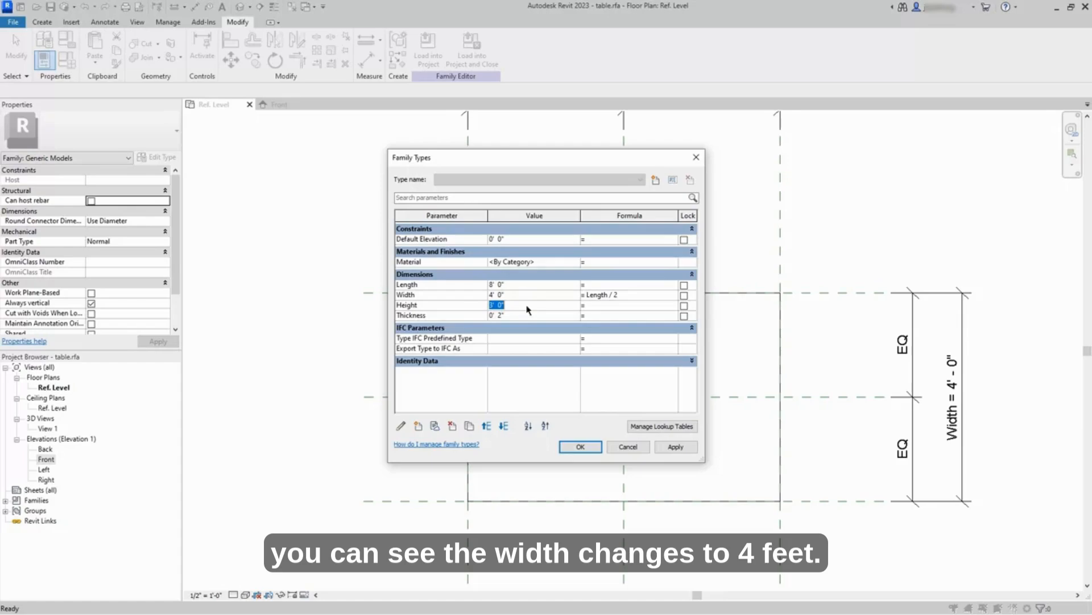
click(580, 446)
scroll(613, 398, down, 3)
scroll(598, 381, up, 1)
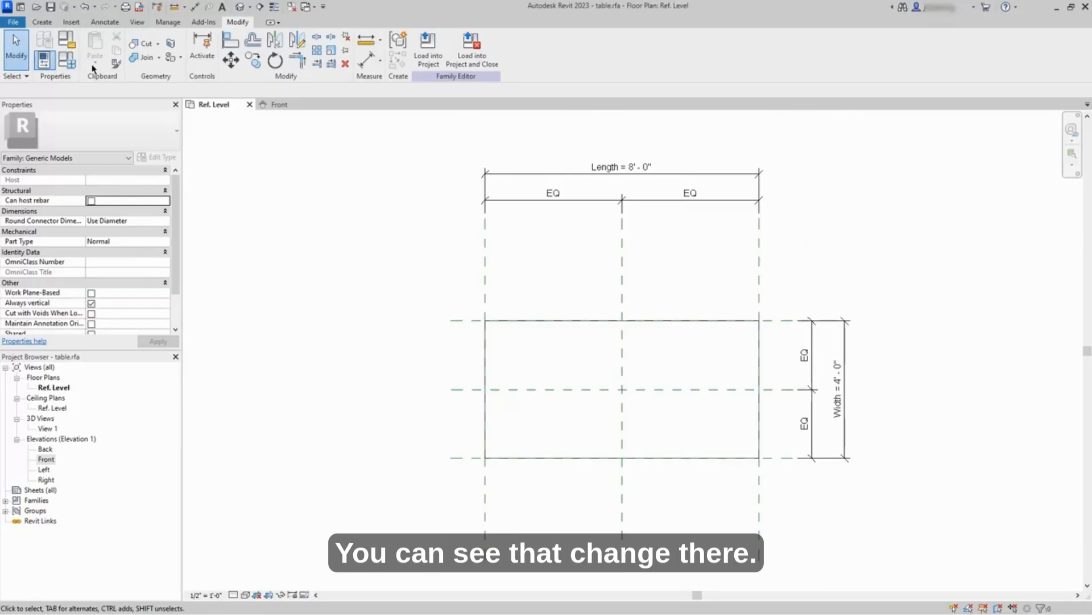
Step: In the family types, remove the Width parameter's formula, give Length the formula Width + 2', and apply the change to the family
click(43, 60)
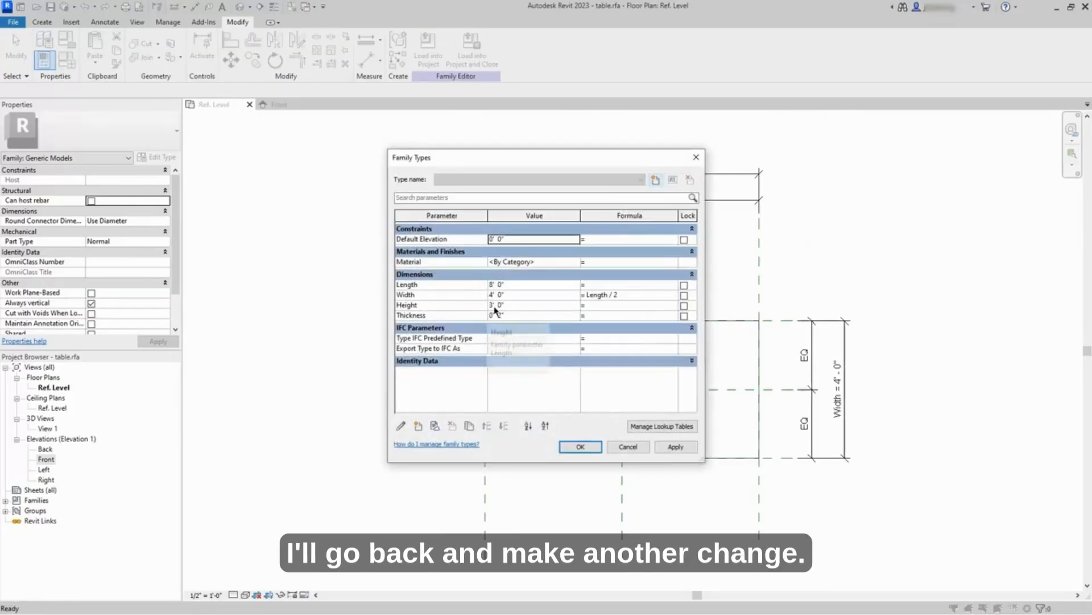
click(629, 295)
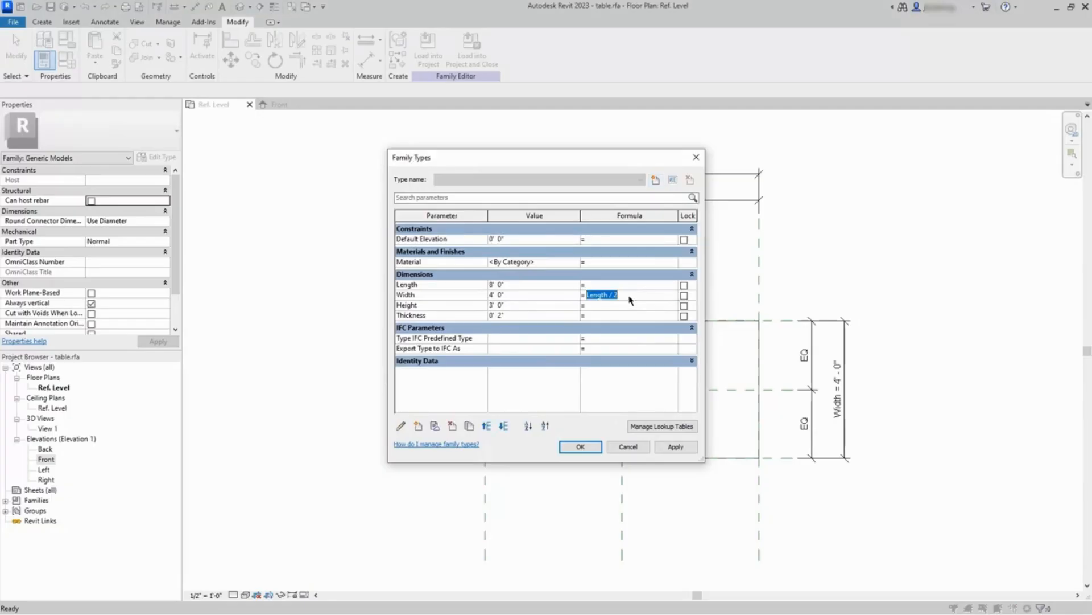
key(Delete)
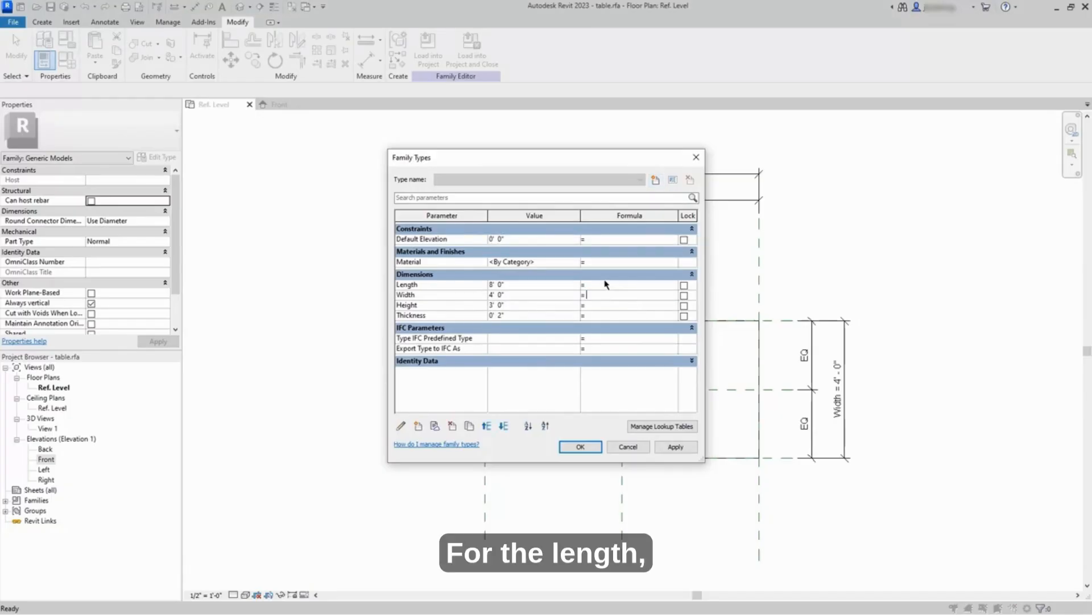
click(606, 286)
text(Wid)
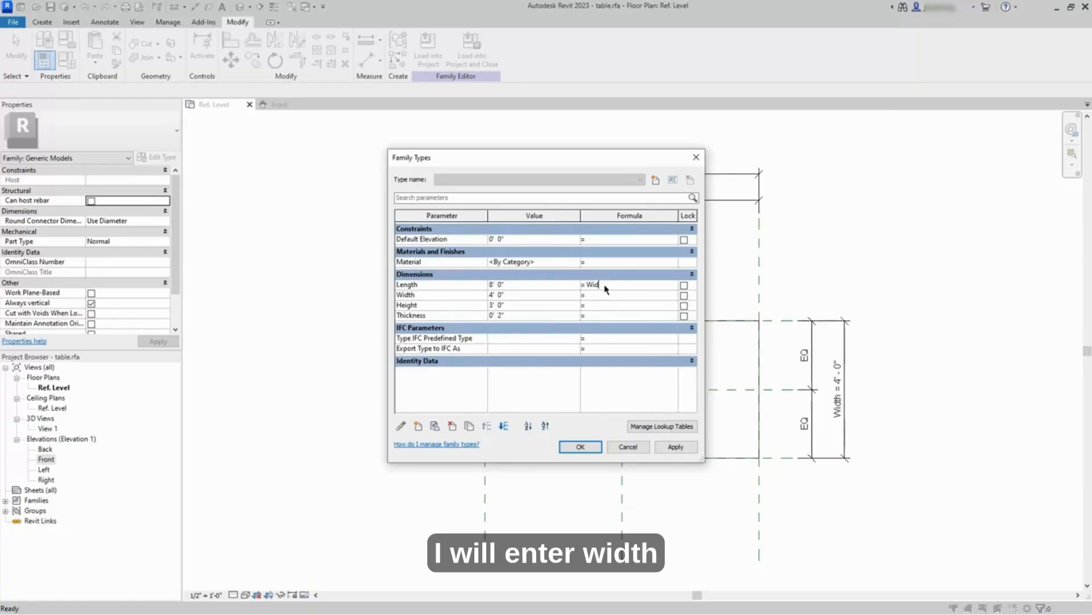
text(th + 2)
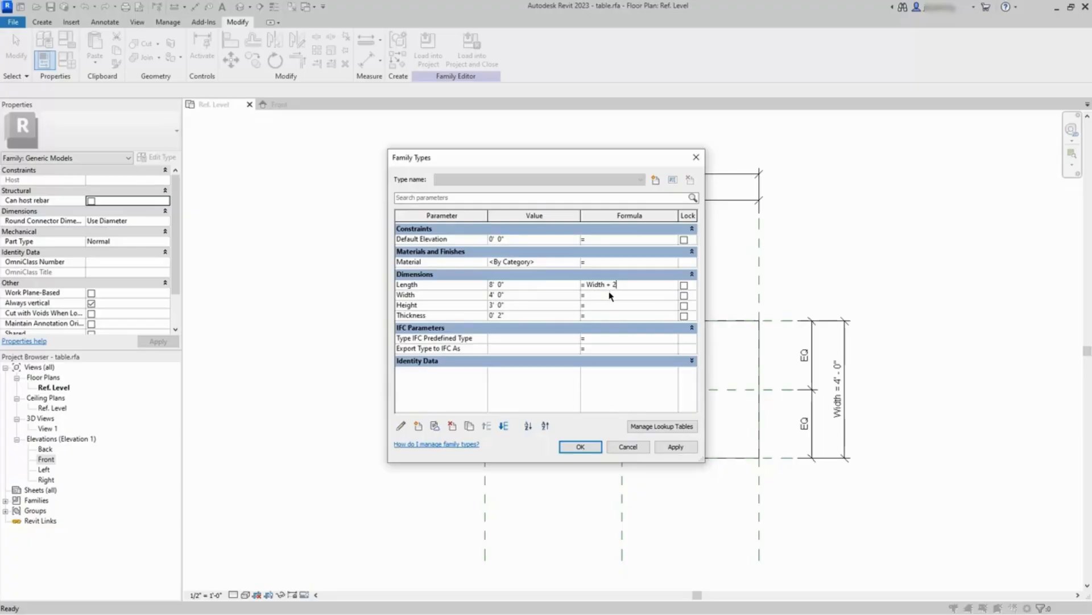
click(610, 295)
click(581, 447)
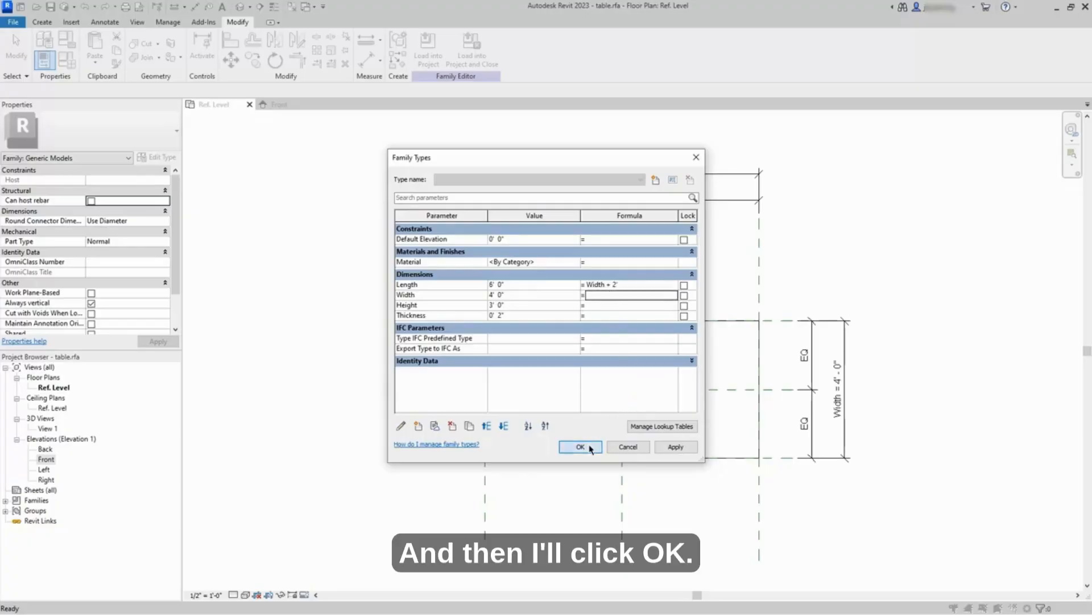
Step: Set the Width parameter to 6' in the family types and apply it to the family
click(67, 59)
click(519, 300)
double_click(519, 300)
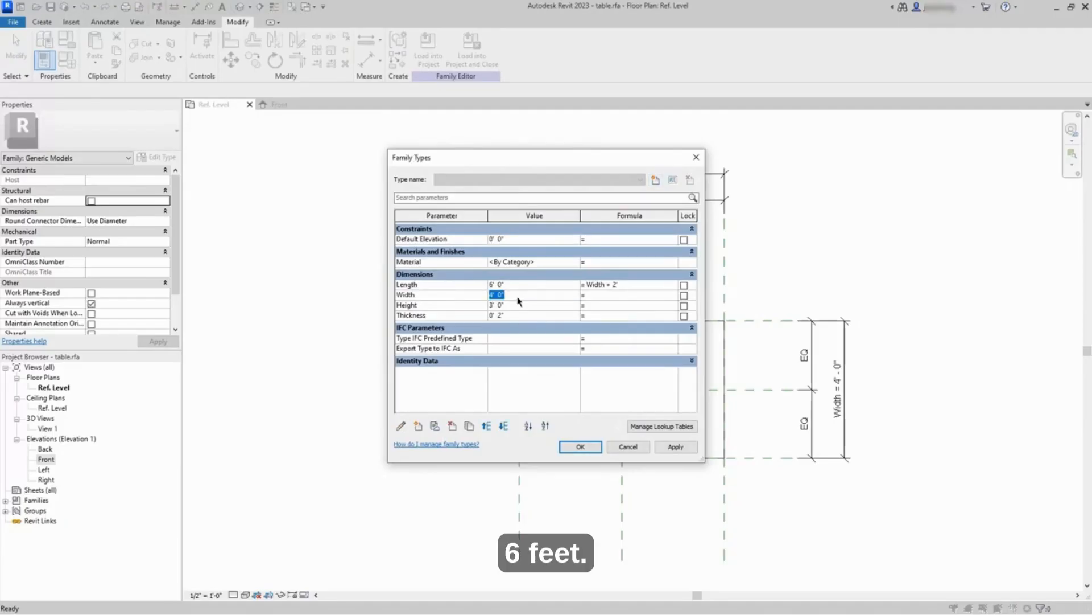
text(6)
key(Tab)
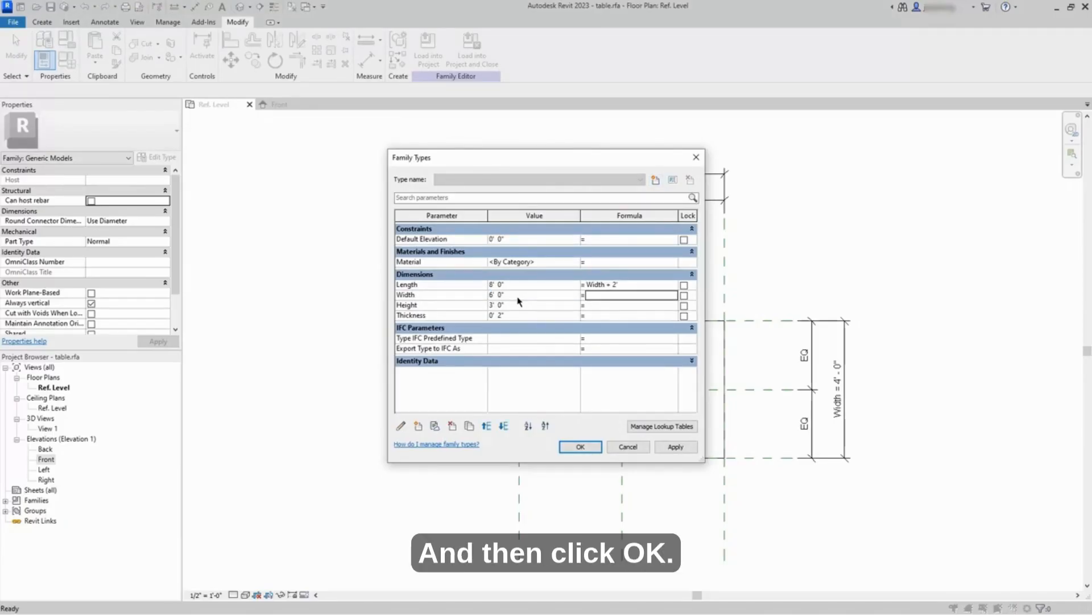
scroll(667, 446, down, 1)
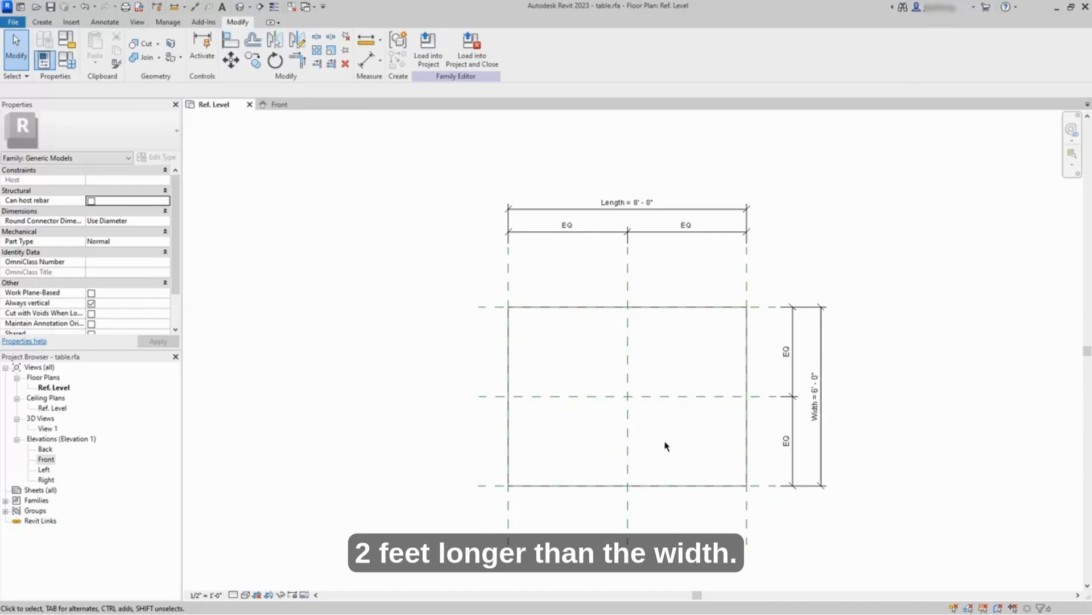
Step: Review the family parameters and their formulas, and inspect the tabletop extrusion's Visible property
click(67, 60)
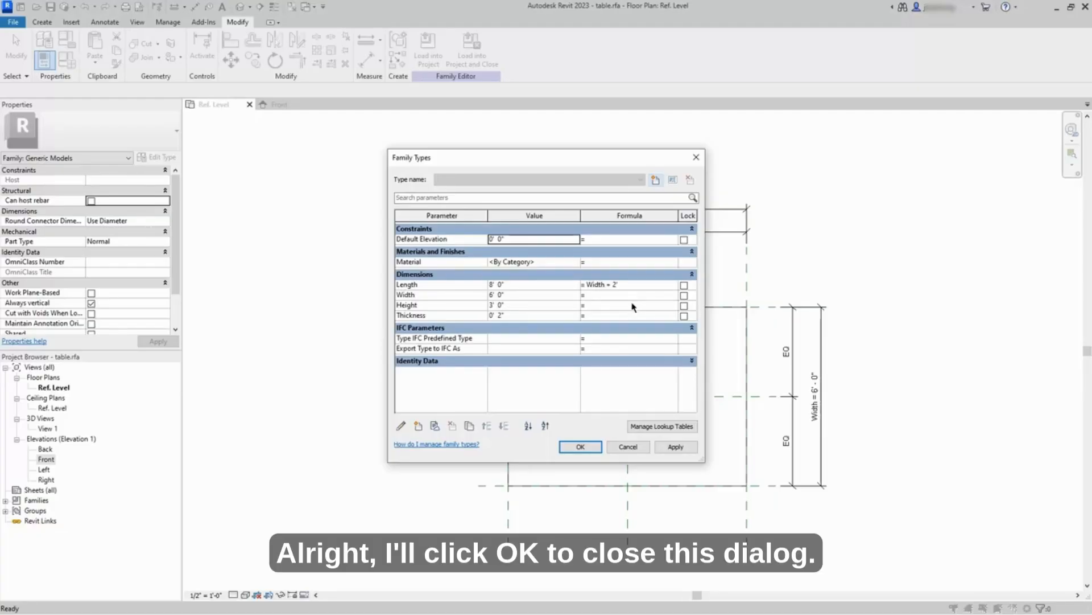
click(591, 450)
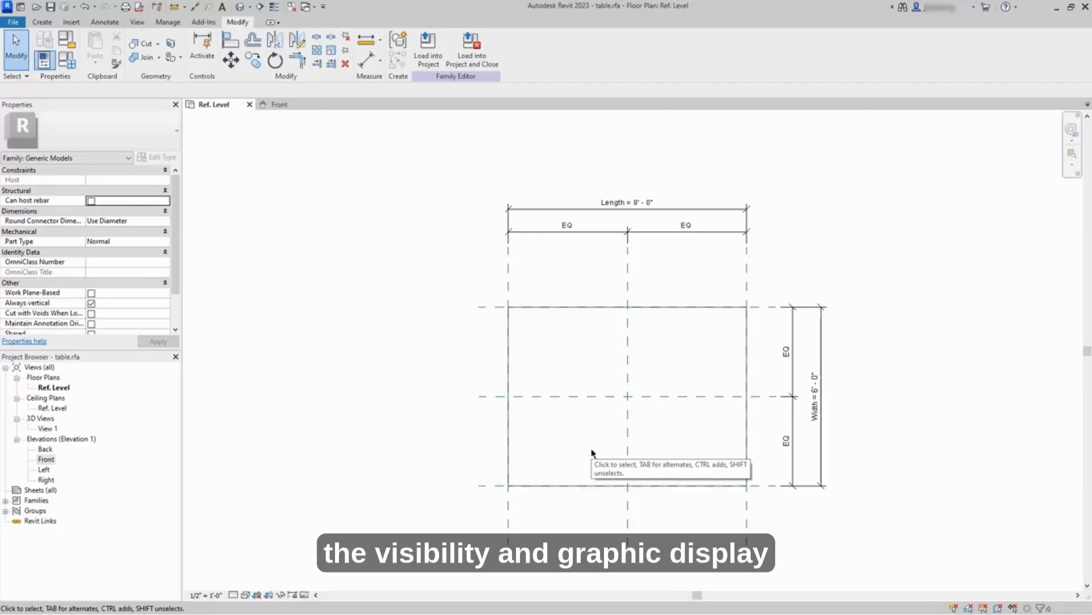
click(593, 489)
scroll(591, 443, up, 1)
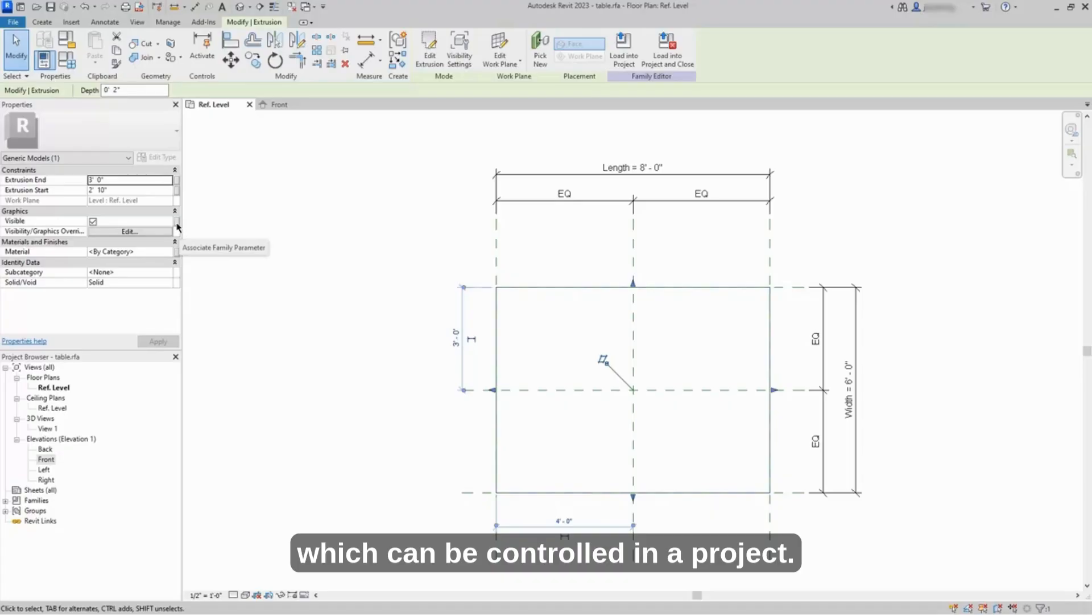
click(267, 229)
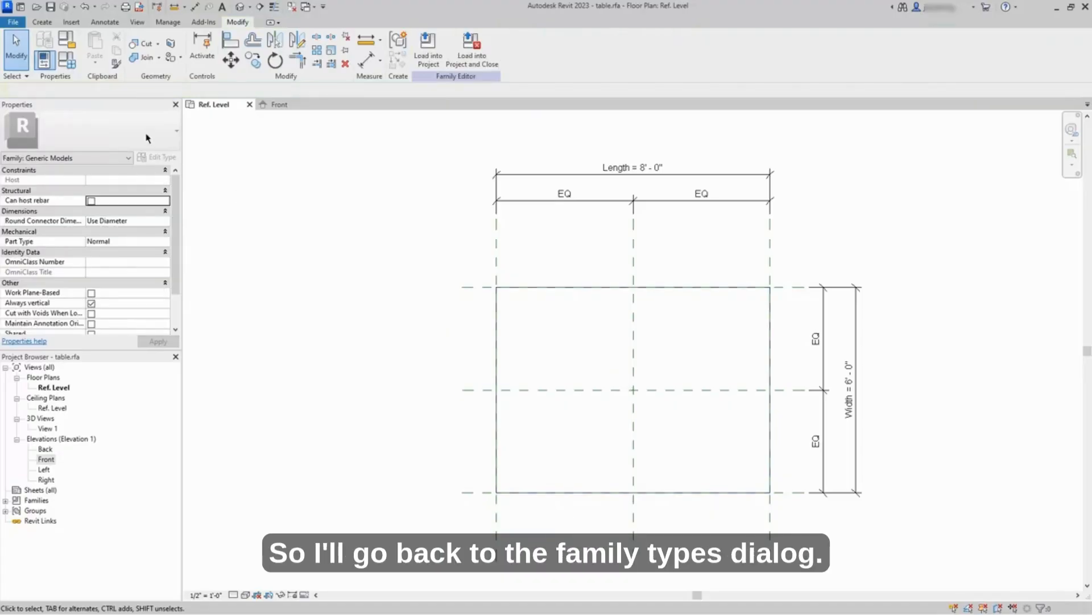
Step: Add a Yes/No type parameter named Table Top Visible to the family, grouped under Visibility
click(73, 66)
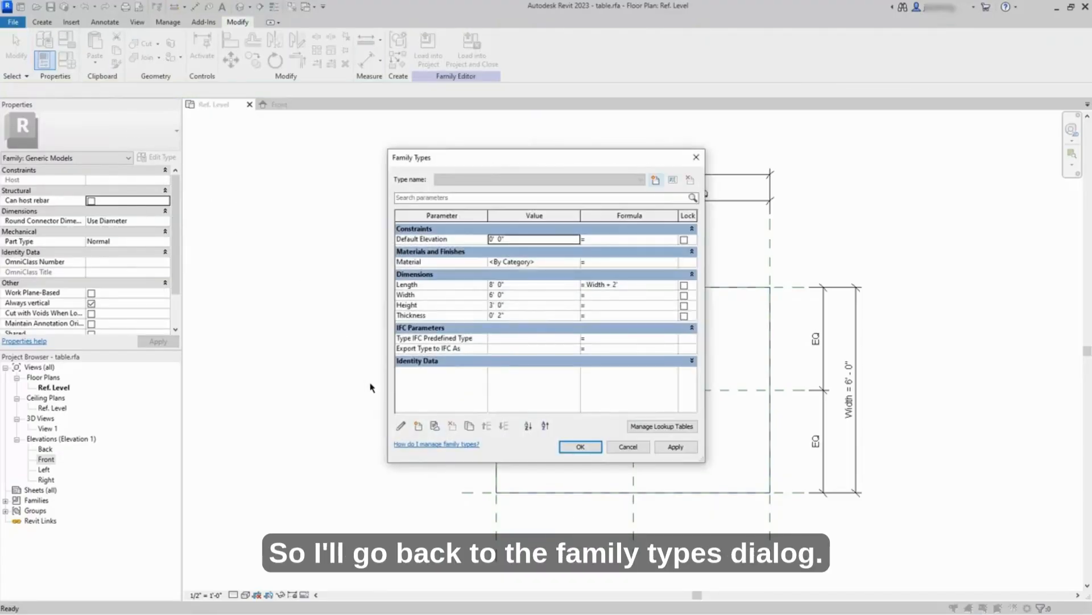
click(417, 426)
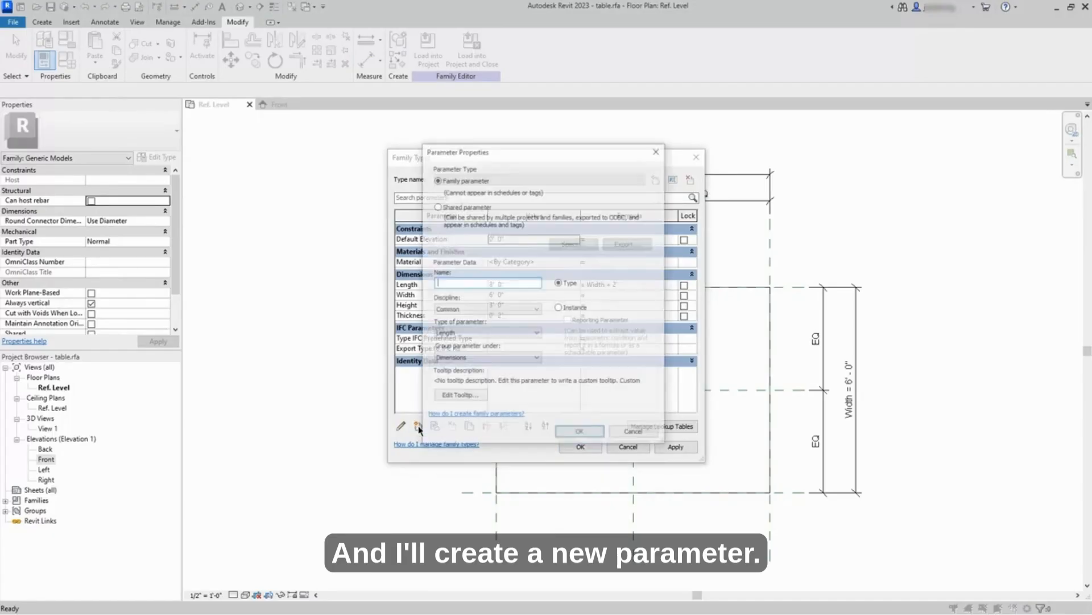
text(Ta)
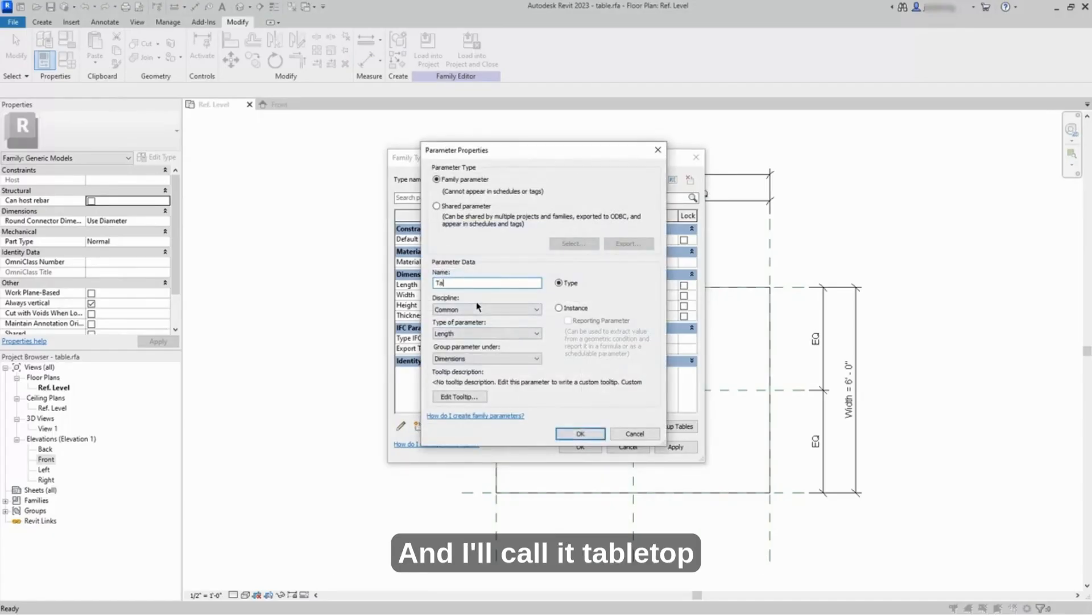
text(ble Top Visible)
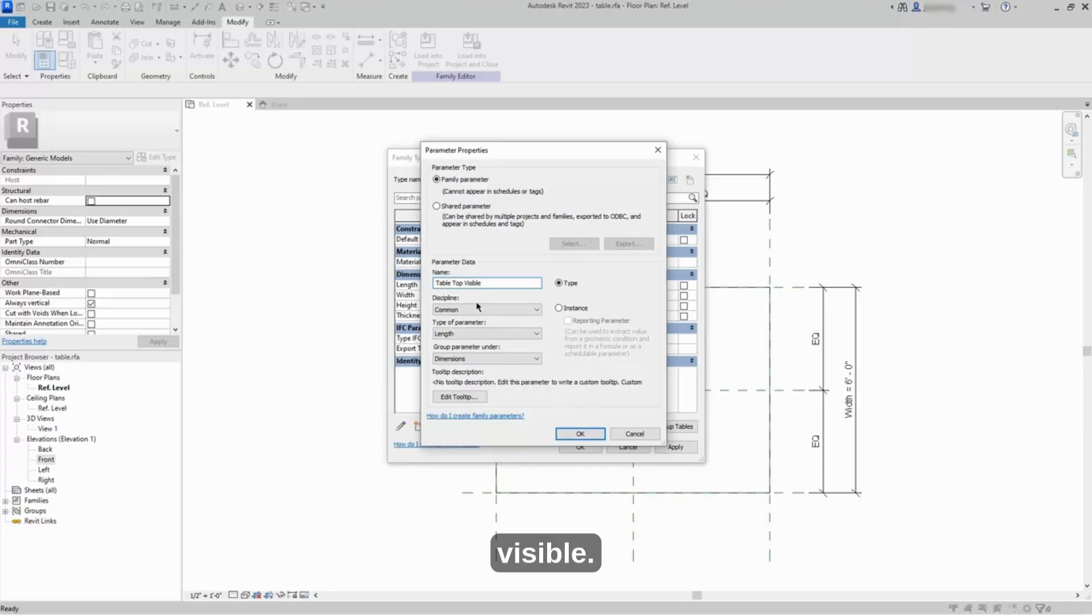
click(482, 333)
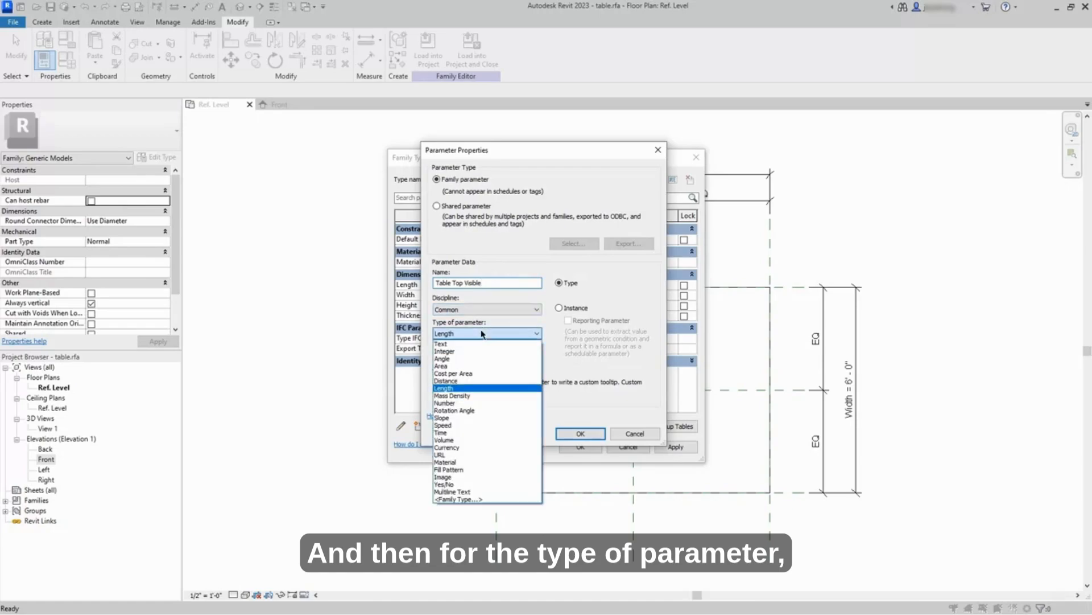
click(489, 485)
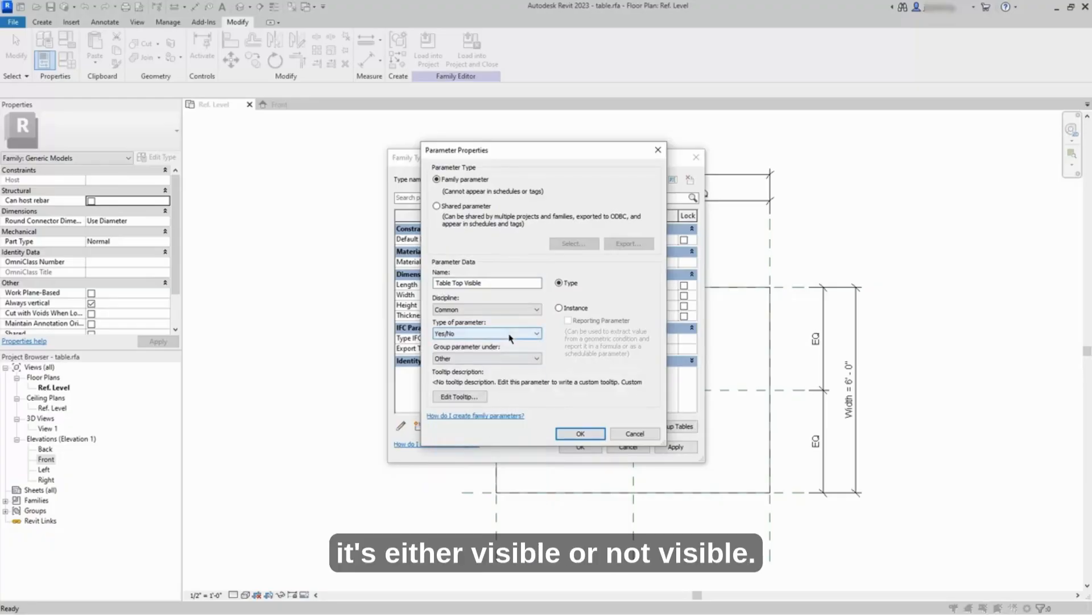
click(516, 359)
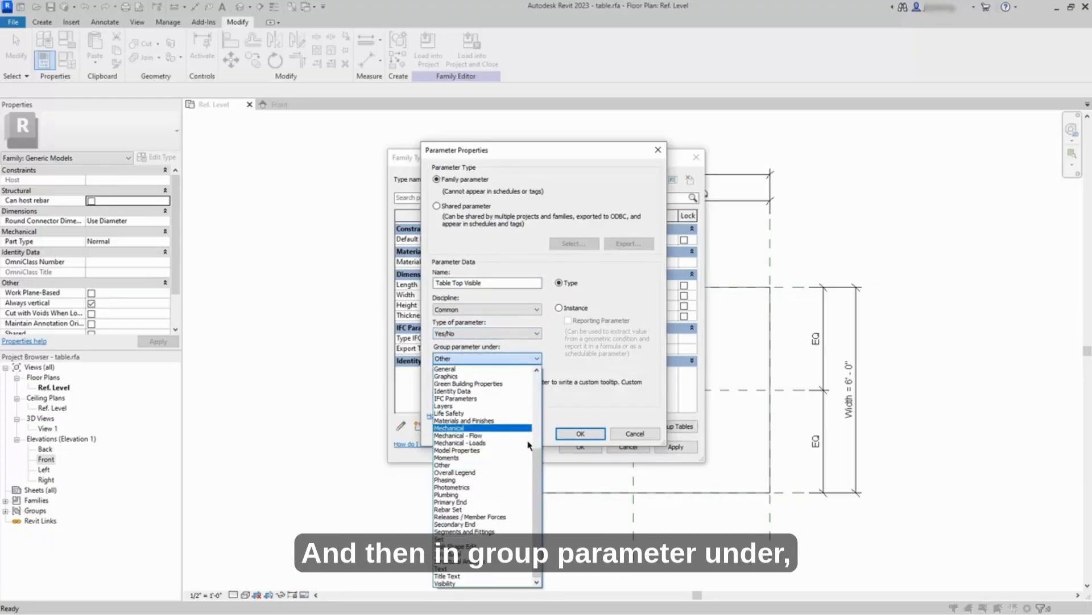
click(478, 584)
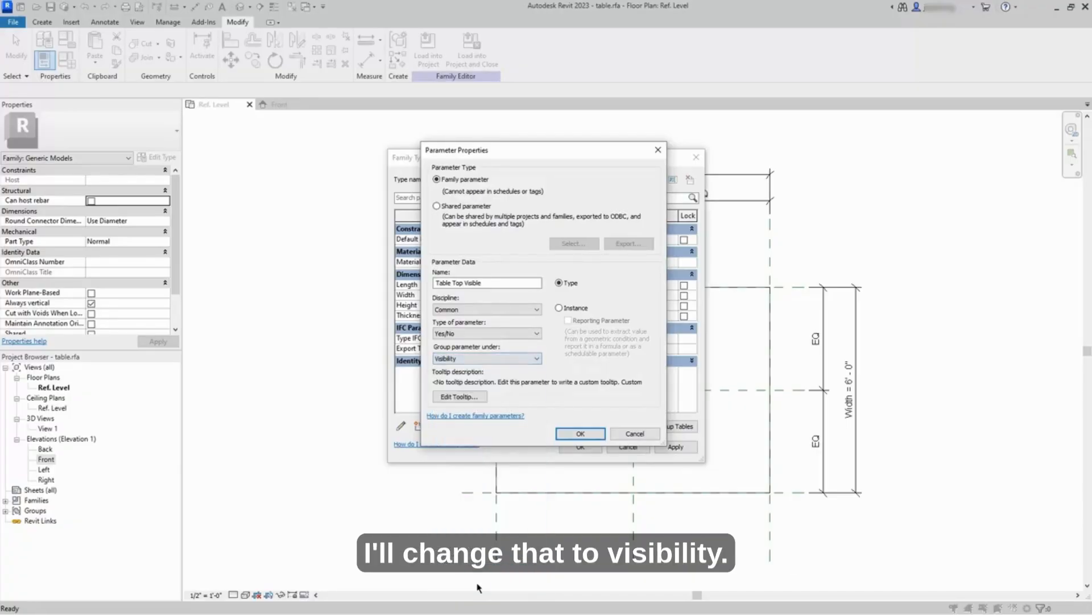
click(580, 433)
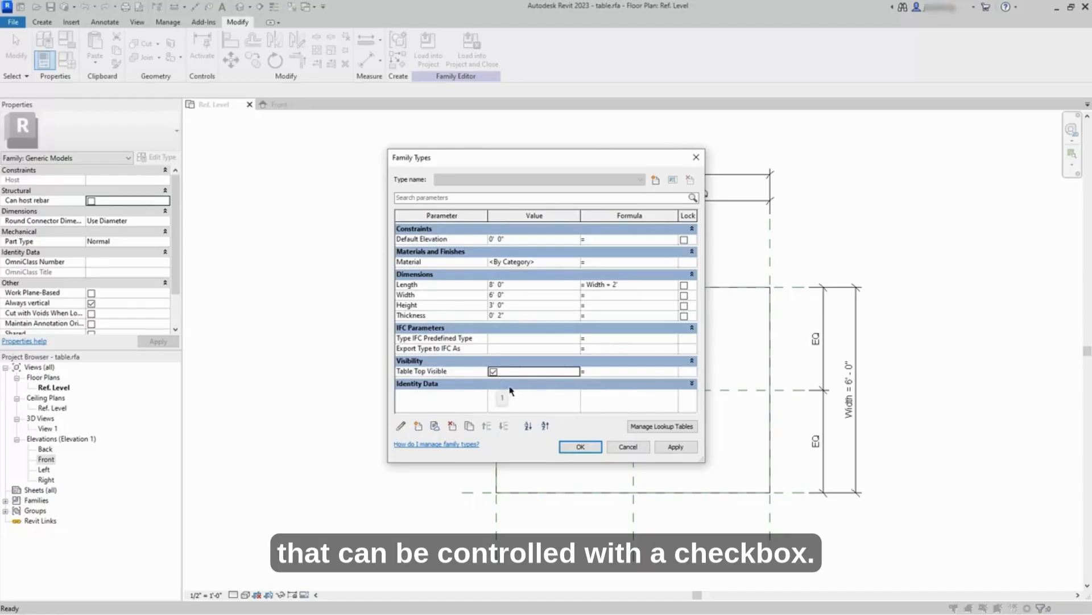
click(581, 447)
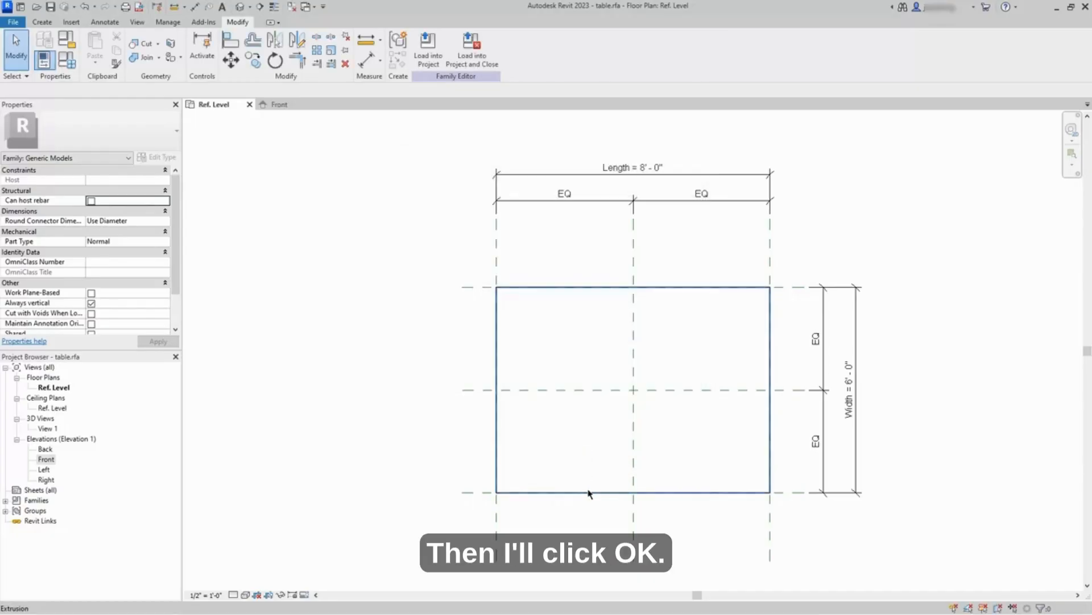
Step: Associate the tabletop extrusion's Visible property with the Table Top Visible family parameter and deselect the extrusion
click(589, 493)
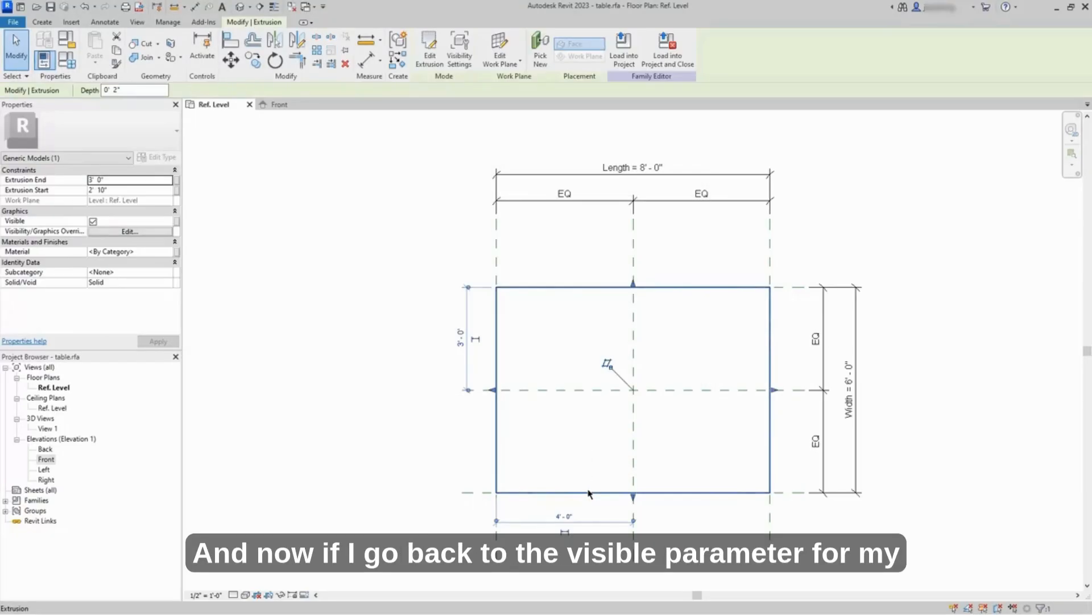
click(177, 227)
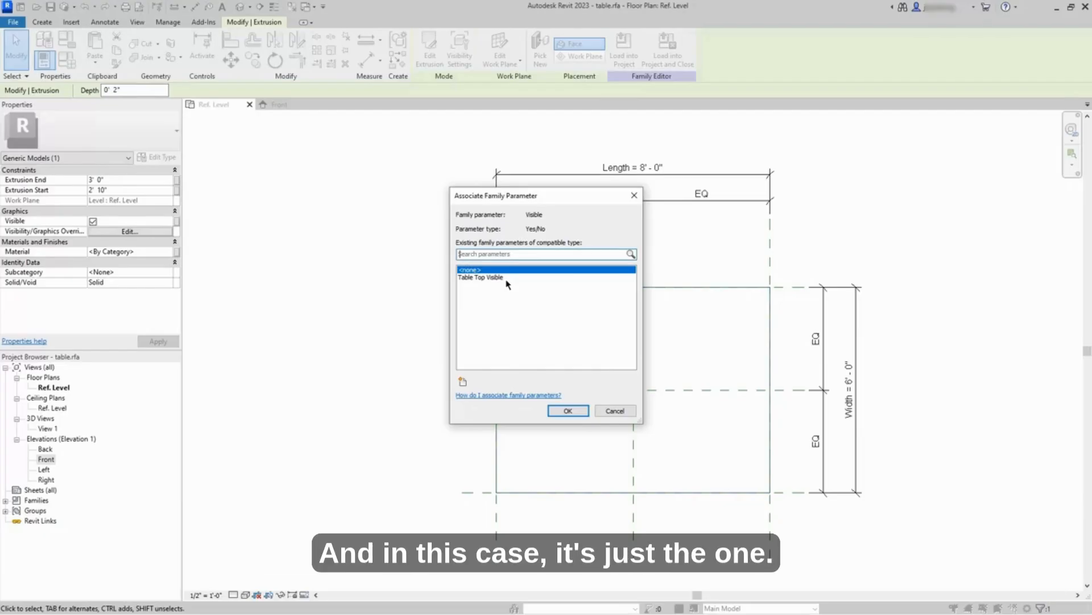
click(507, 278)
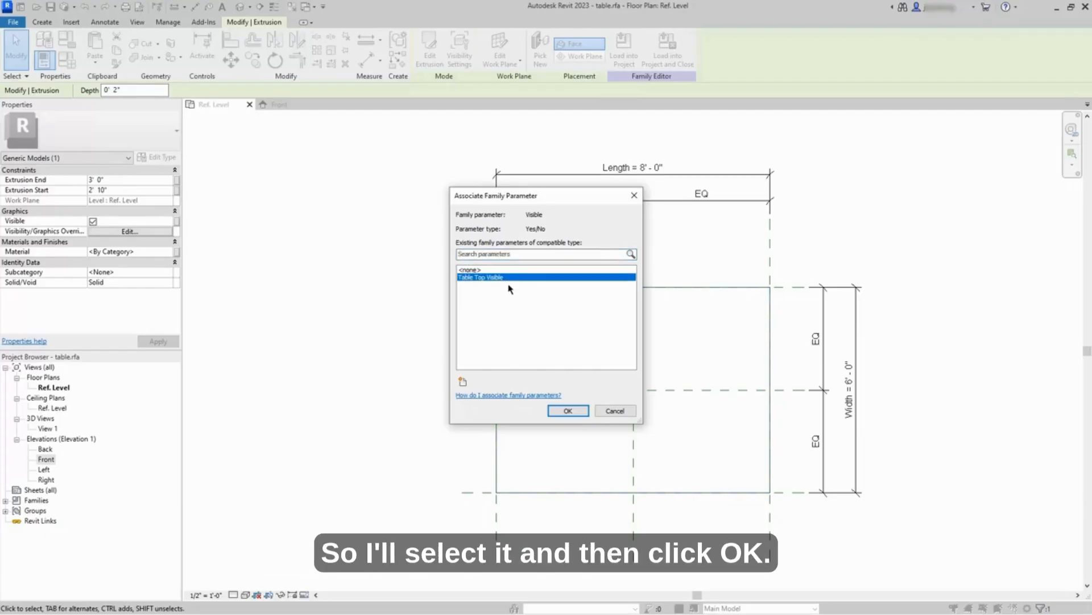
click(571, 411)
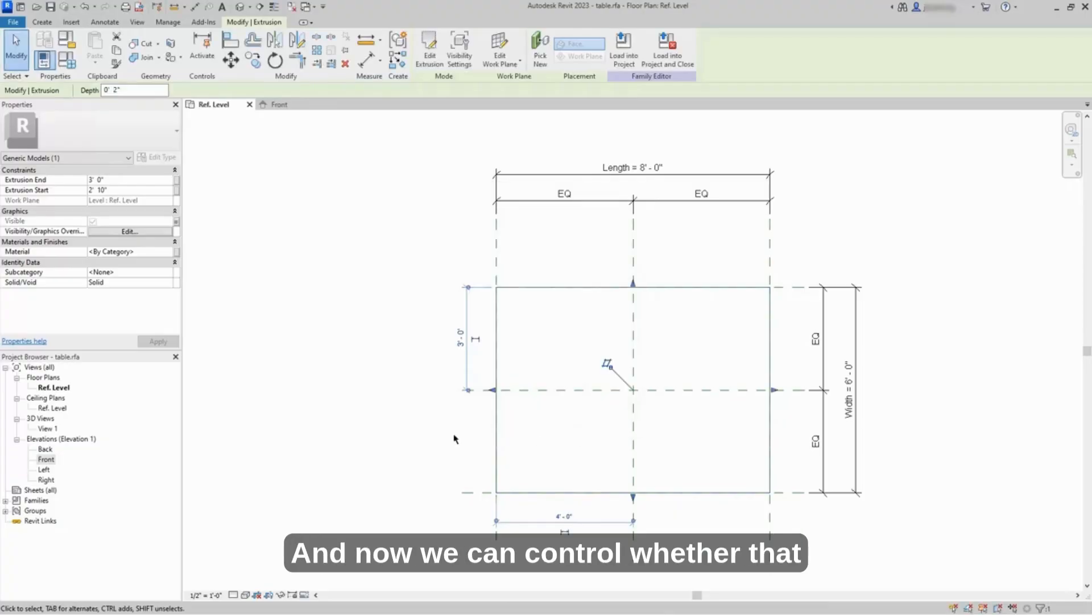
click(438, 442)
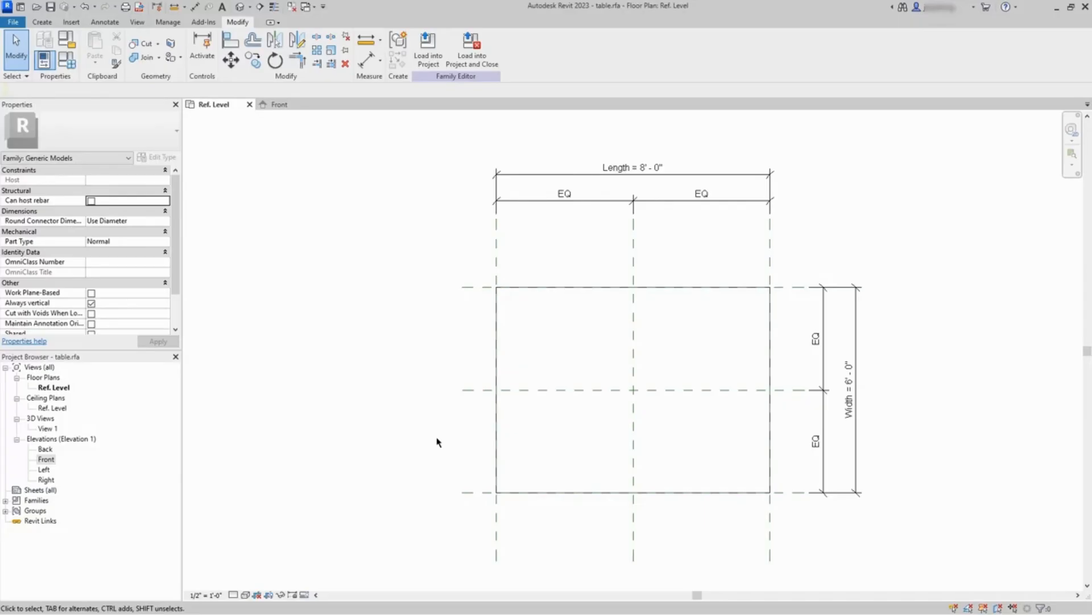
Step: Review the tabletop extrusion's visibility settings for view-specific display and detail levels, accept them, and deselect the extrusion
click(493, 367)
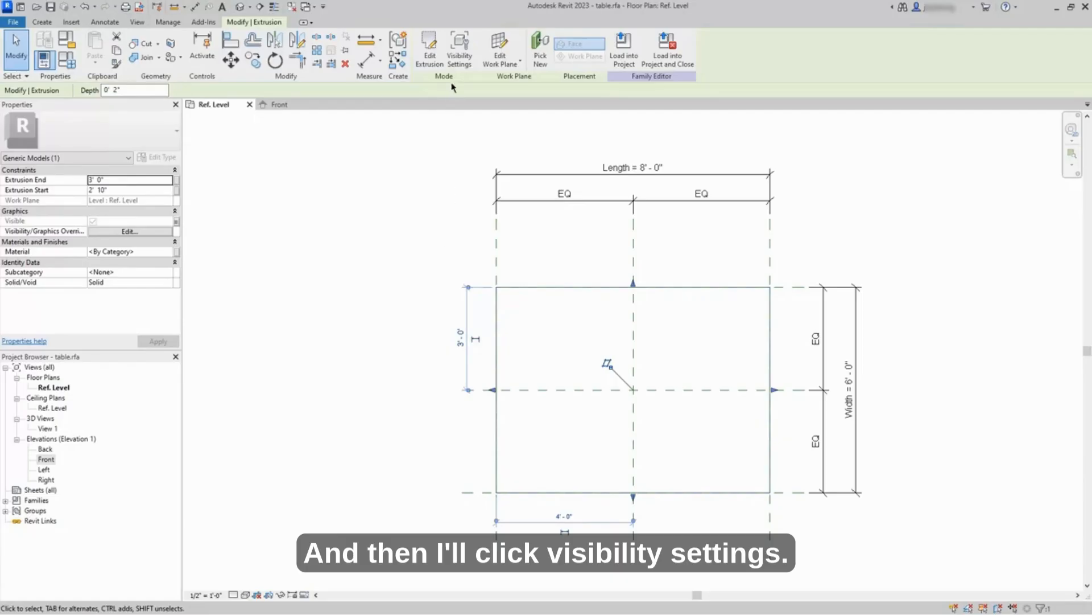
click(459, 59)
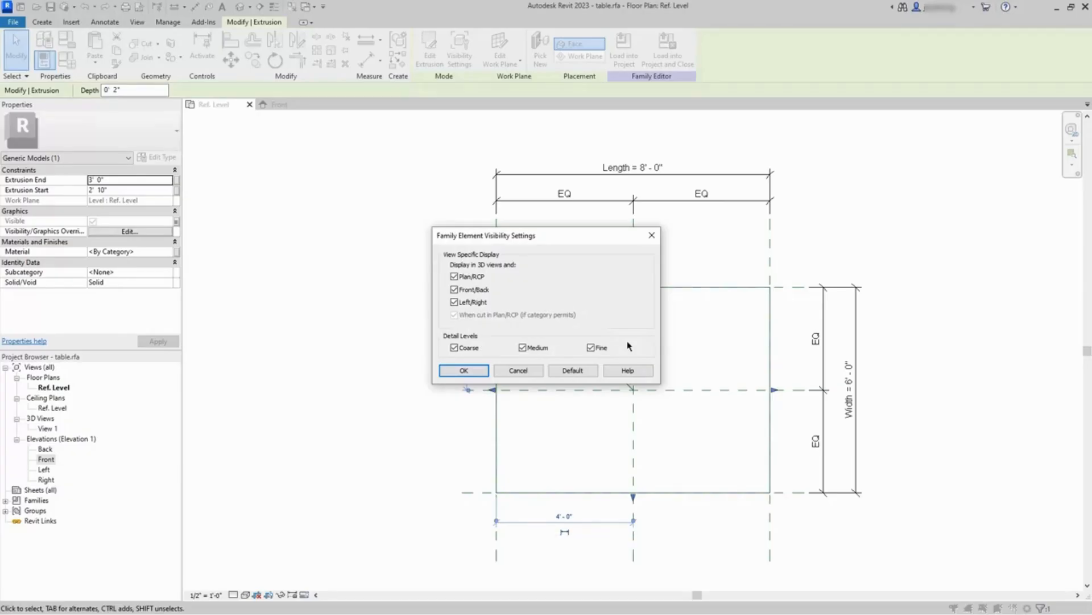
click(477, 373)
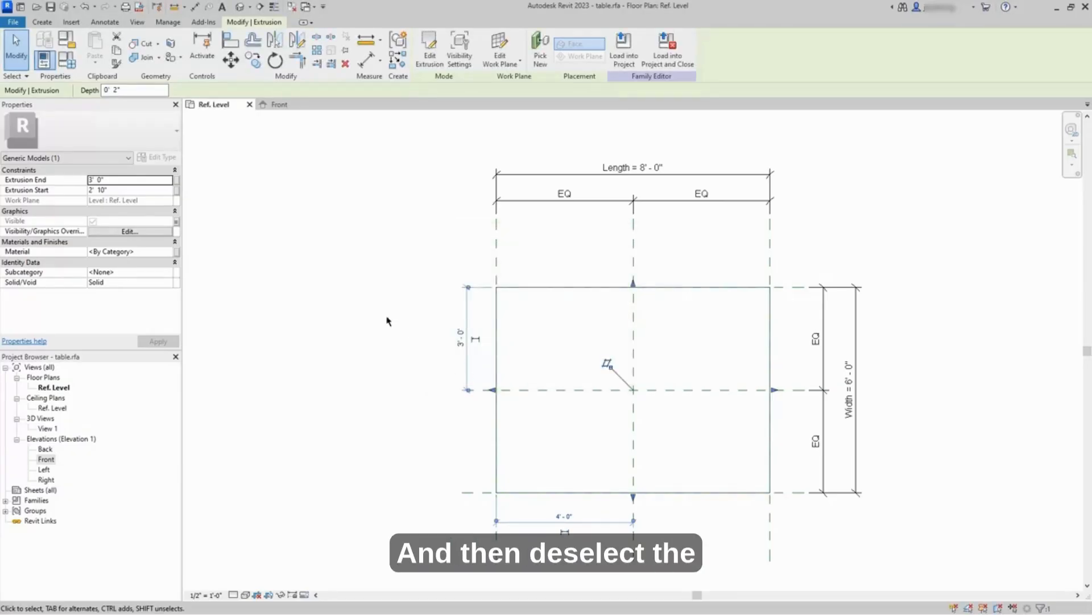
click(365, 307)
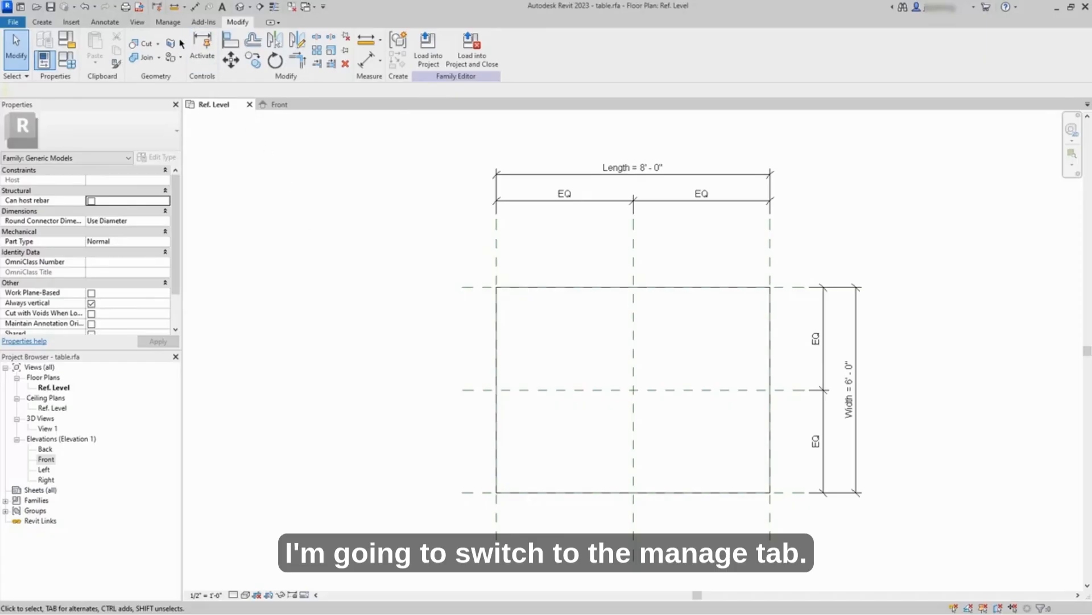
Step: Create a model object subcategory named Table Top under Generic Models in the family's object styles
click(172, 23)
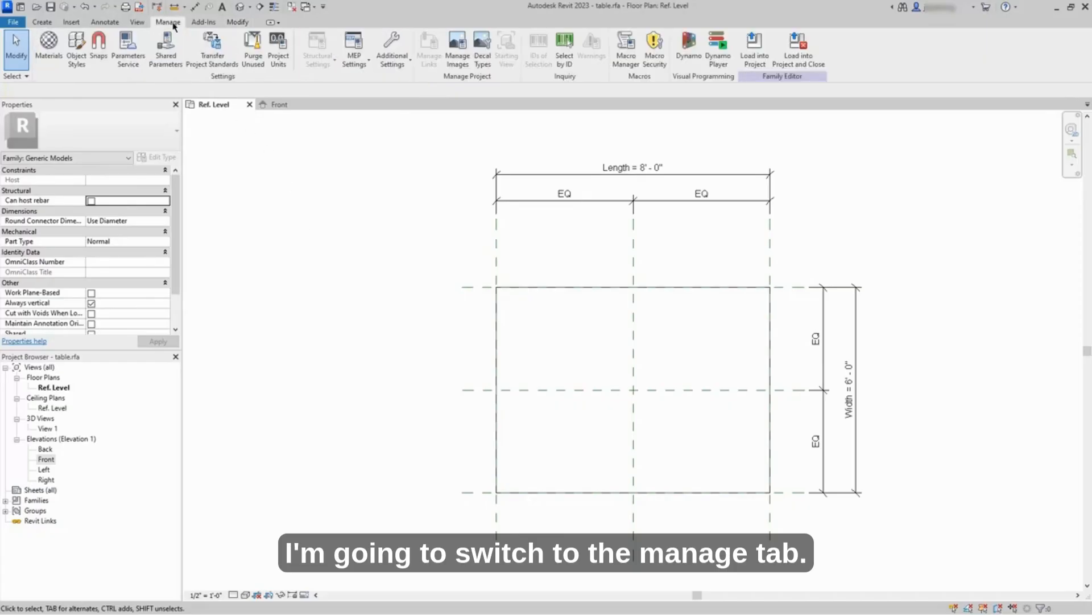
click(85, 67)
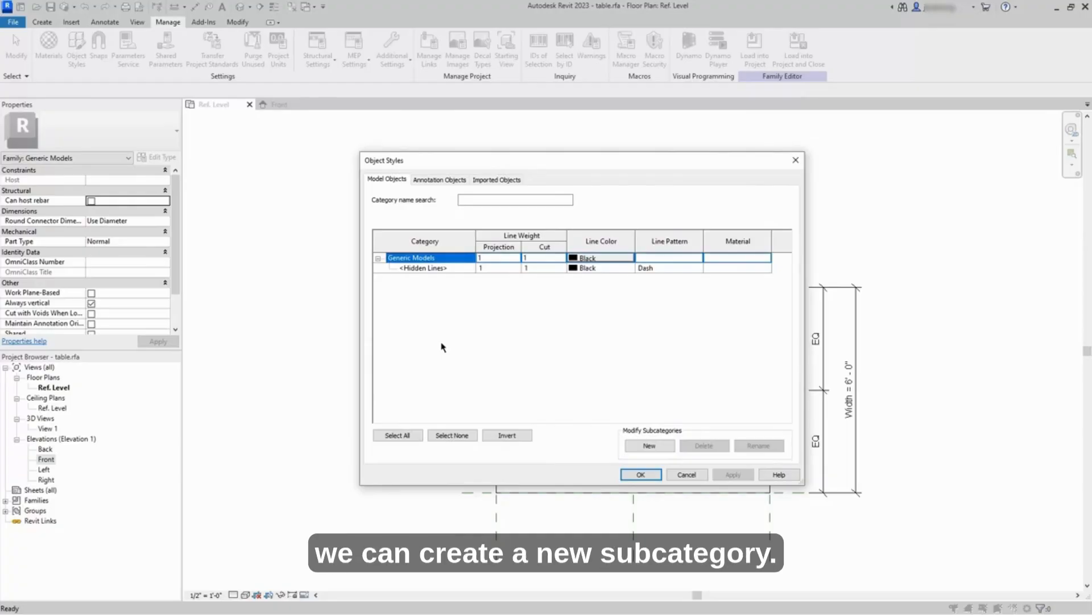
click(647, 448)
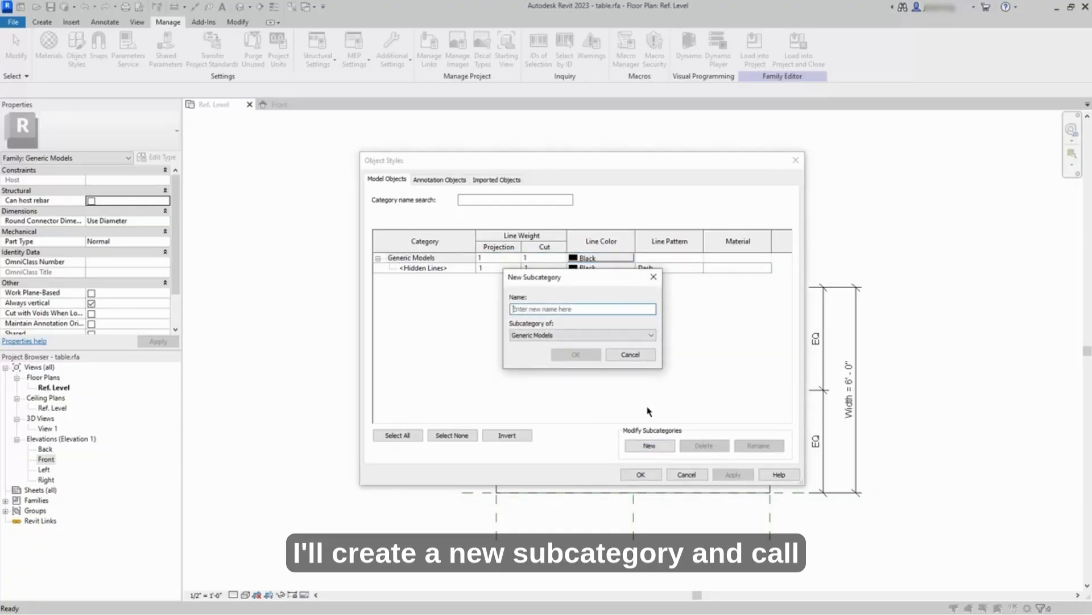
text(Table Top)
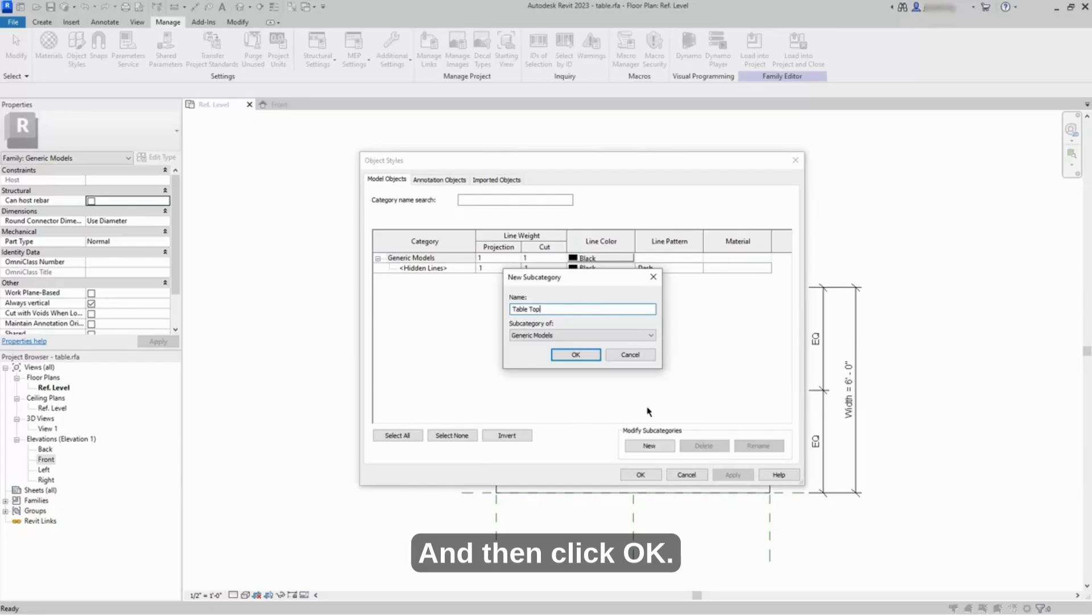
click(582, 356)
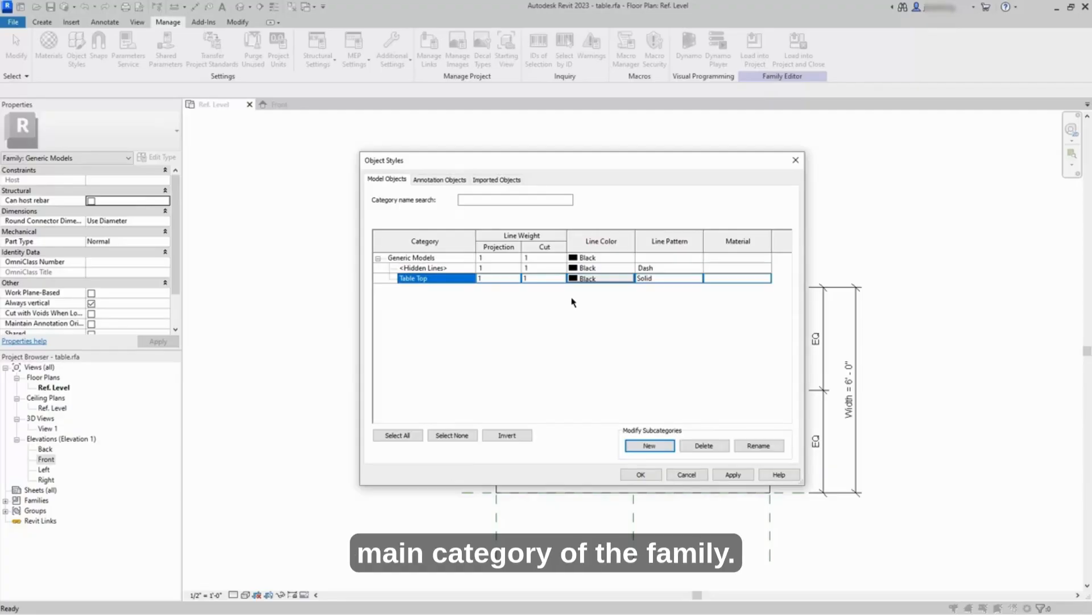
click(642, 475)
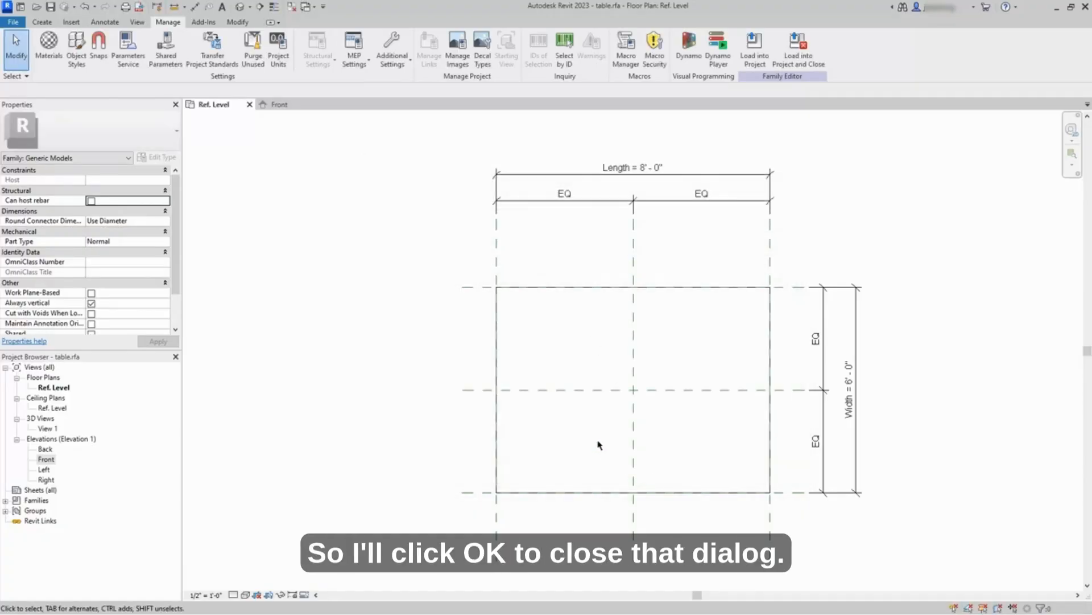
Step: Assign the tabletop extrusion to the Table Top subcategory and deselect it
click(499, 353)
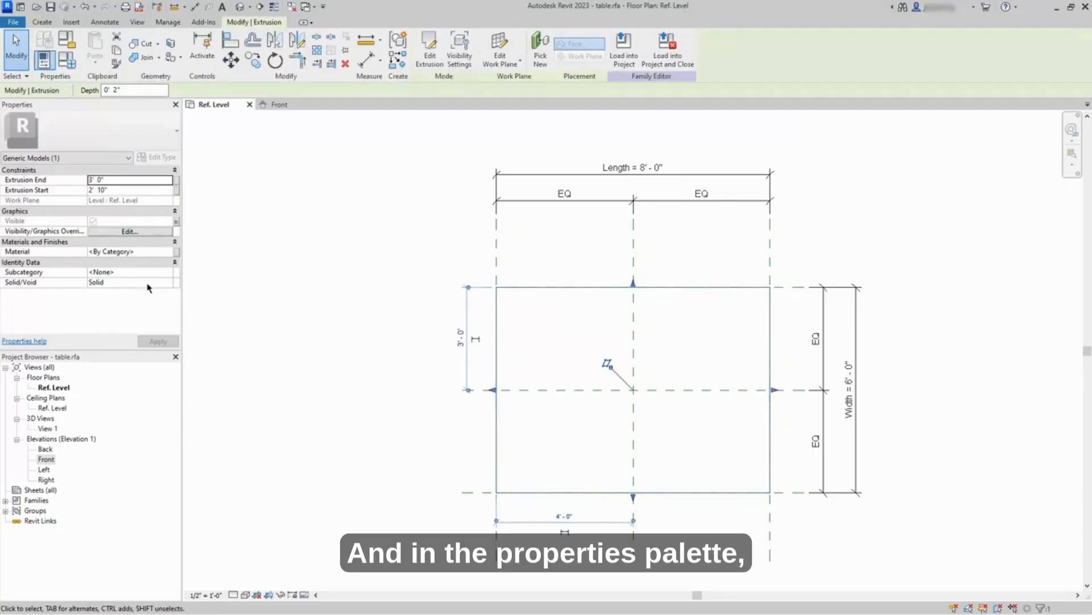
click(131, 274)
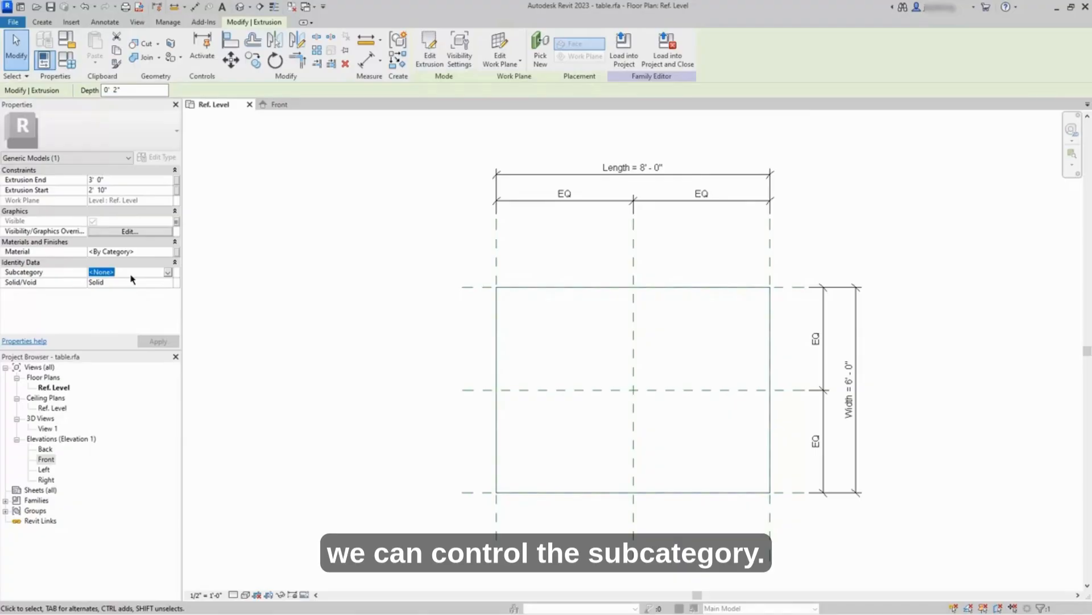
click(168, 272)
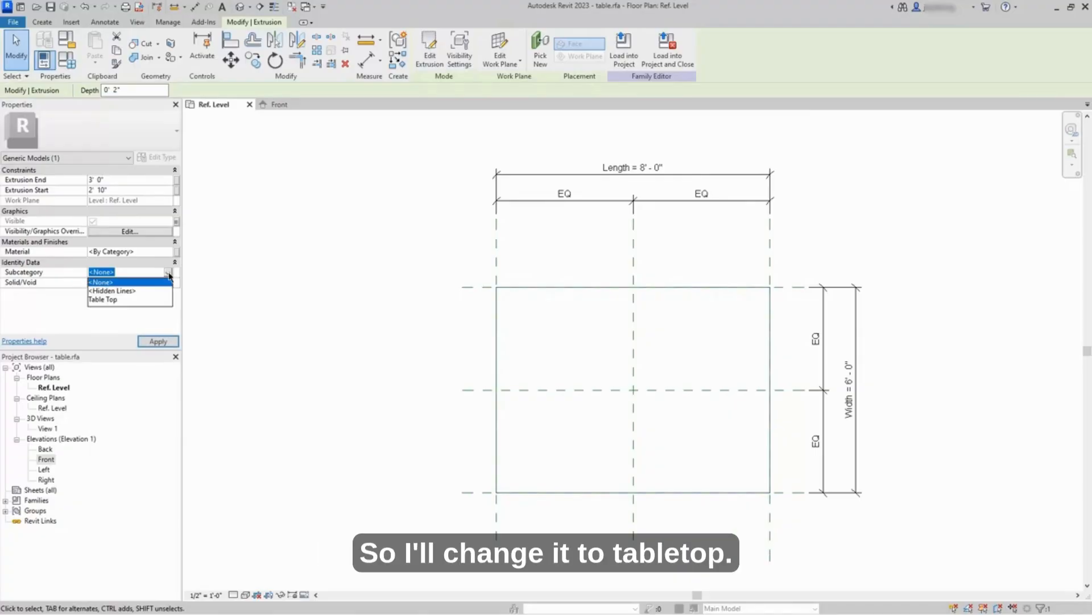
click(114, 300)
click(399, 339)
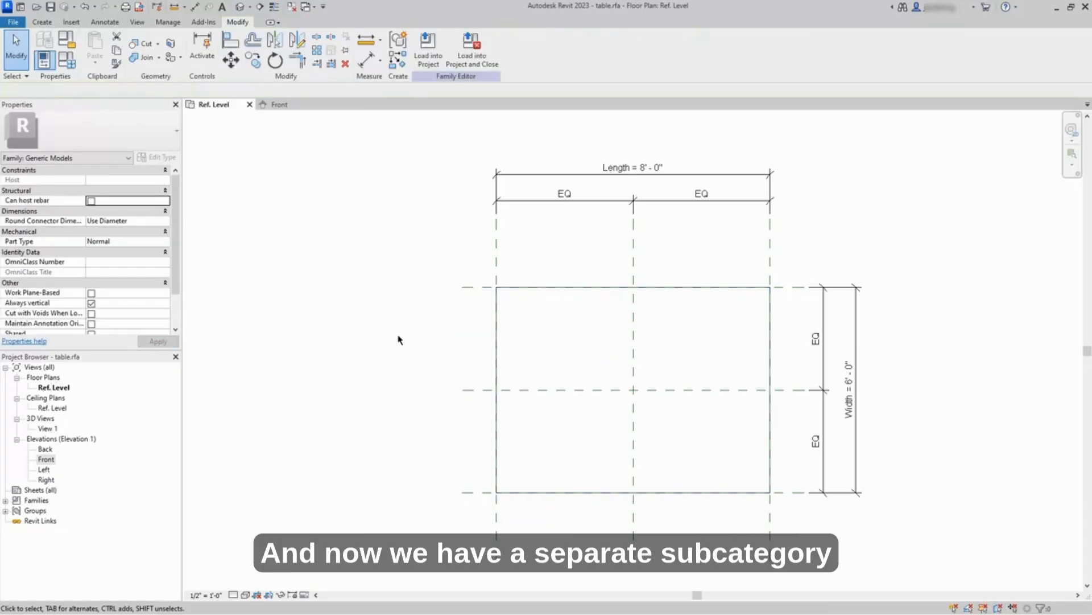